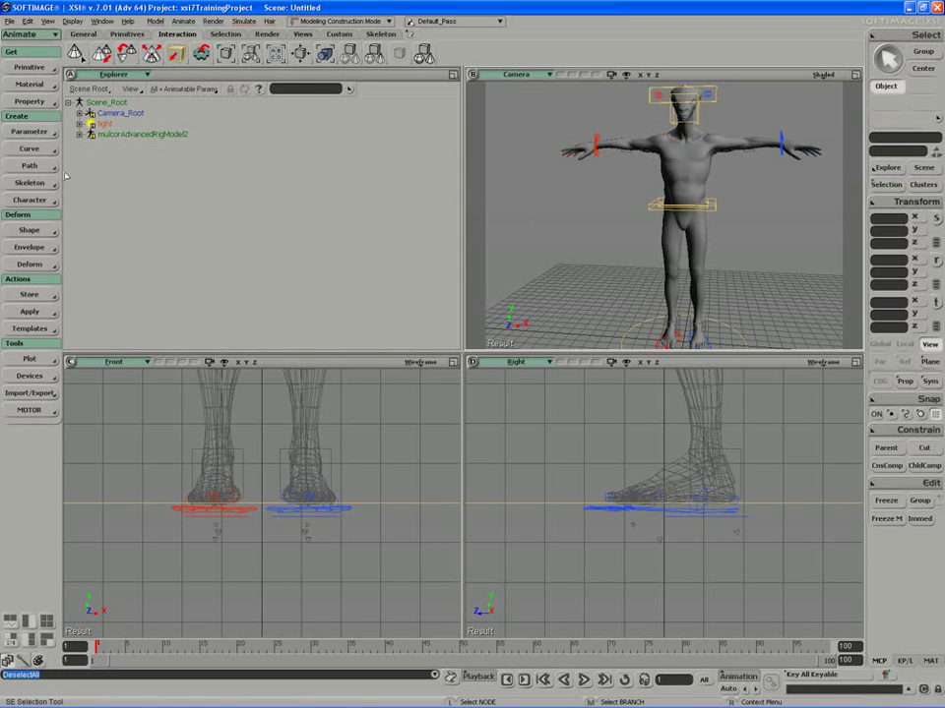
- Filter the scene explorer to show objects only and expand the mulcorAdvancedRigModel2 model
click(180, 88)
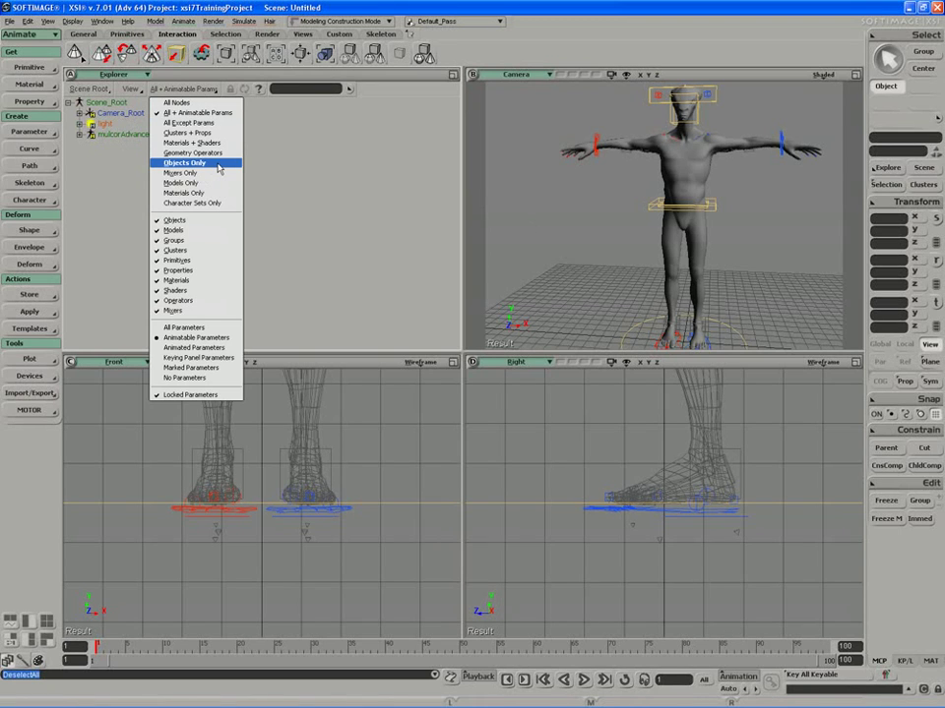
click(220, 164)
click(79, 134)
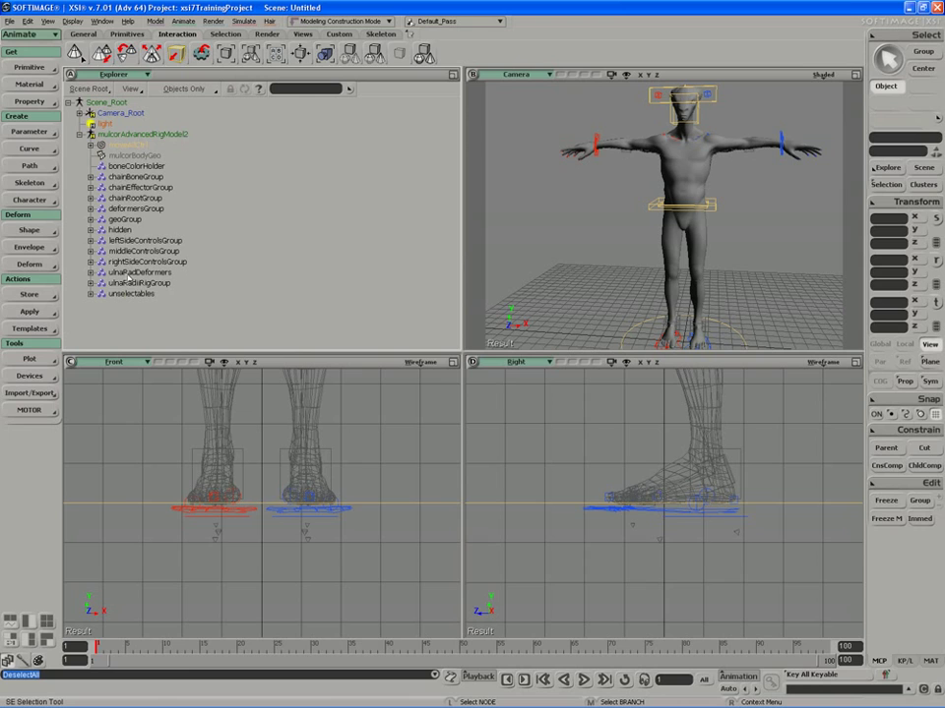
- Set the geoGroup's selectability to "No effect on members" and clear the selection
click(117, 222)
click(102, 220)
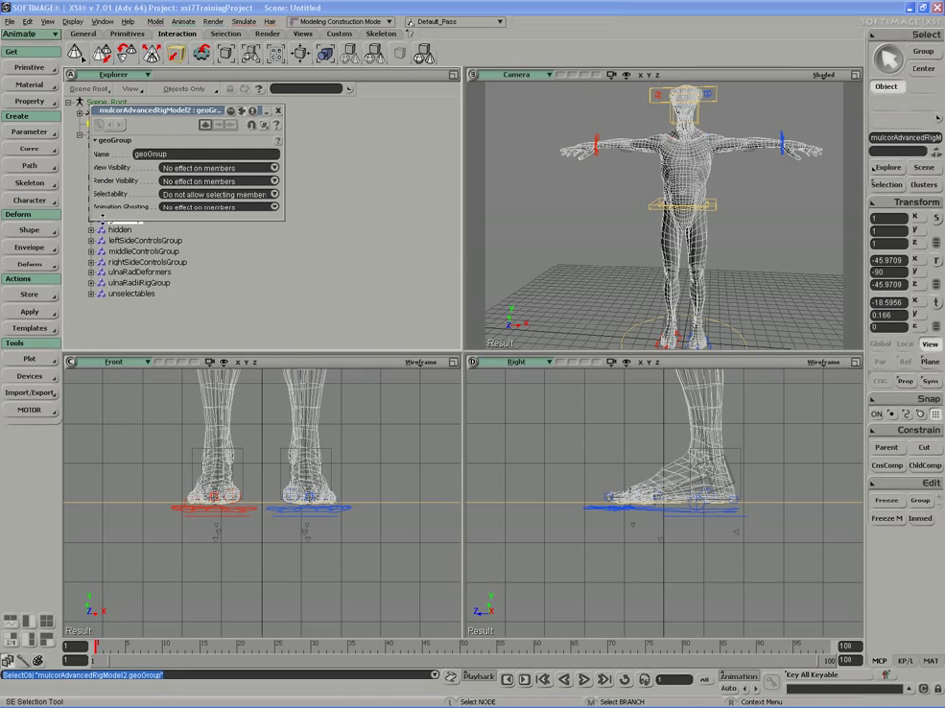
click(181, 198)
click(184, 208)
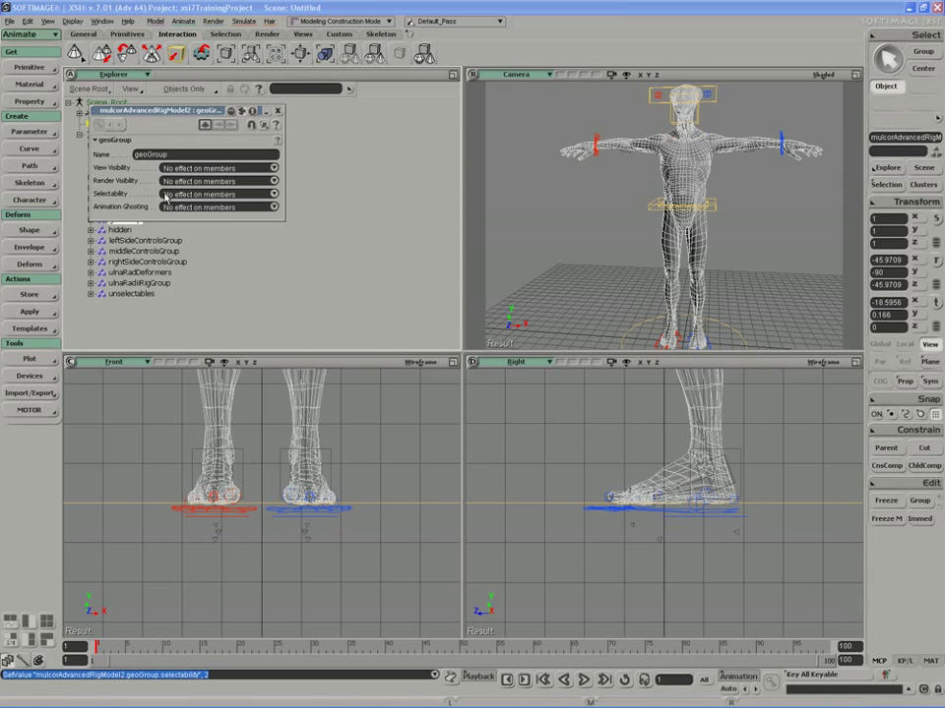
click(278, 110)
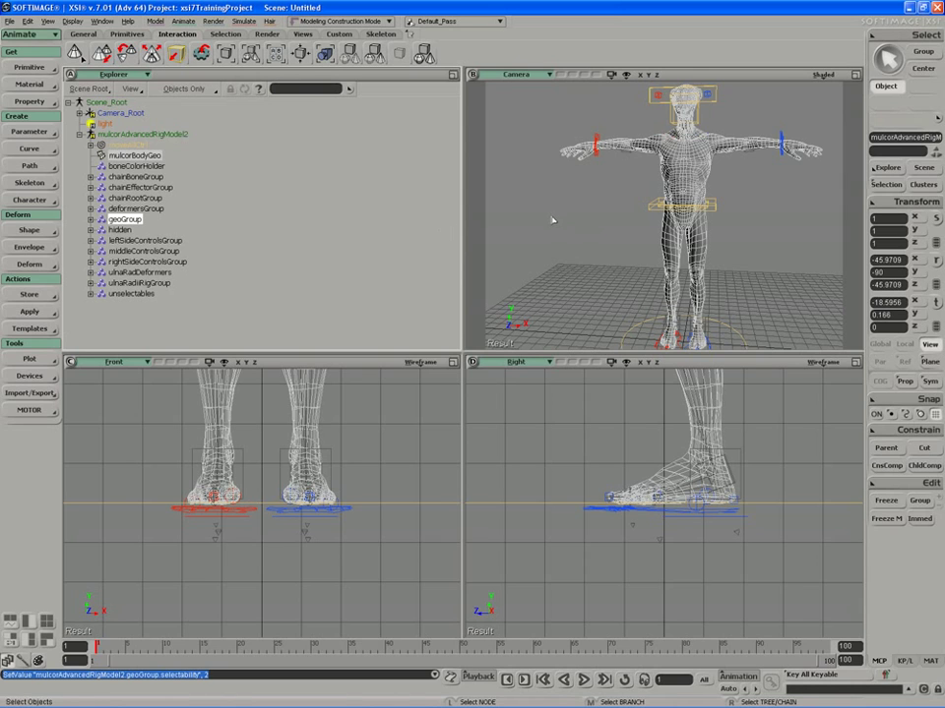
middle_drag(564, 215, 563, 213)
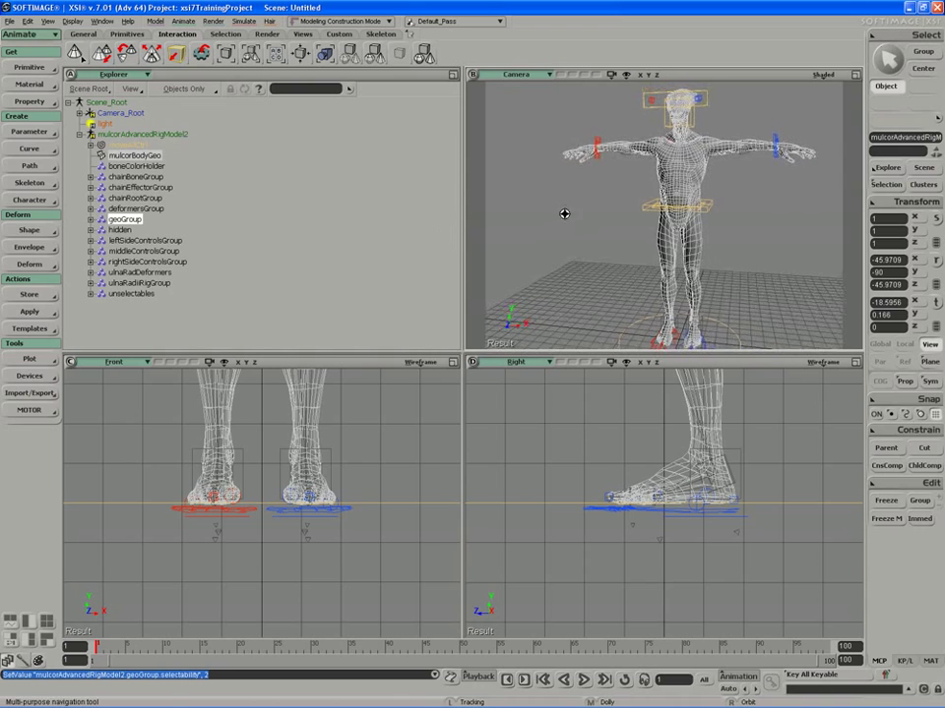
click(556, 213)
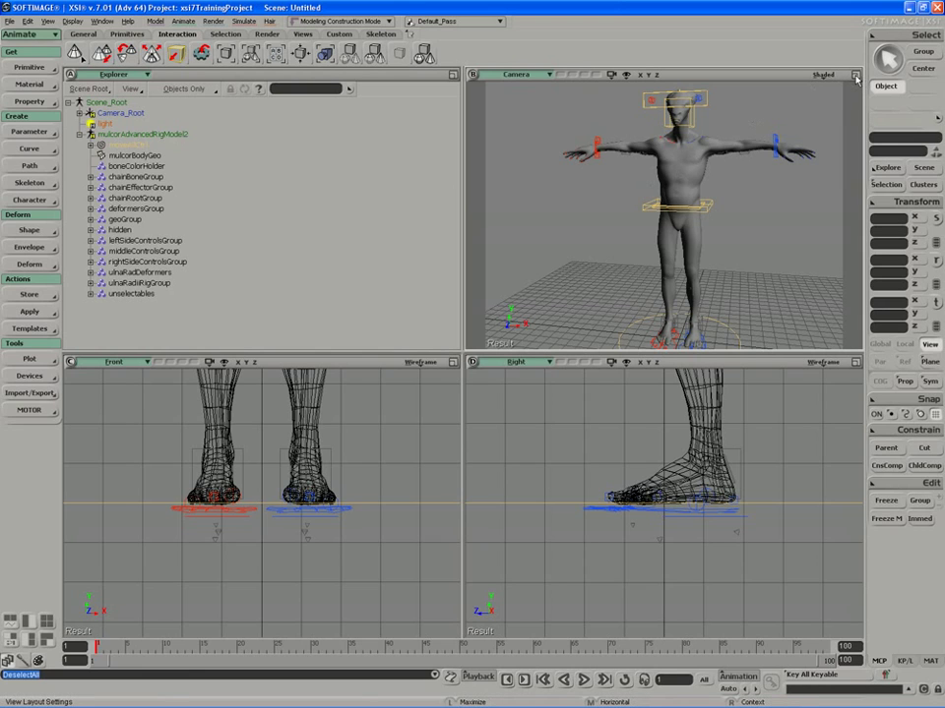
- Select the character's body mesh in the enlarged Camera view and activate polygon selection
click(855, 78)
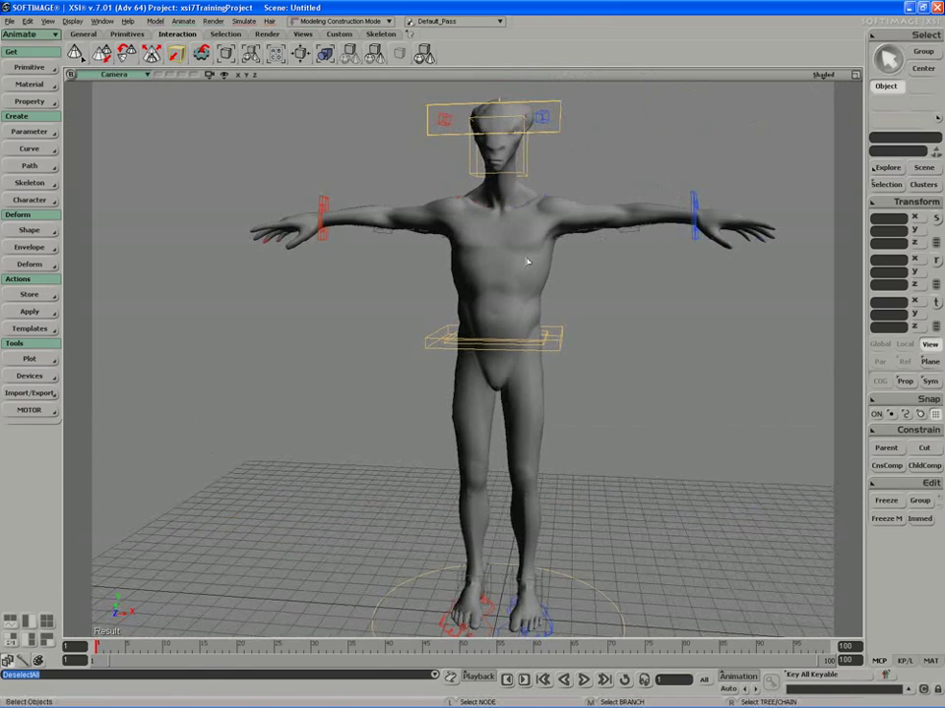
click(492, 344)
drag(496, 340, 480, 342)
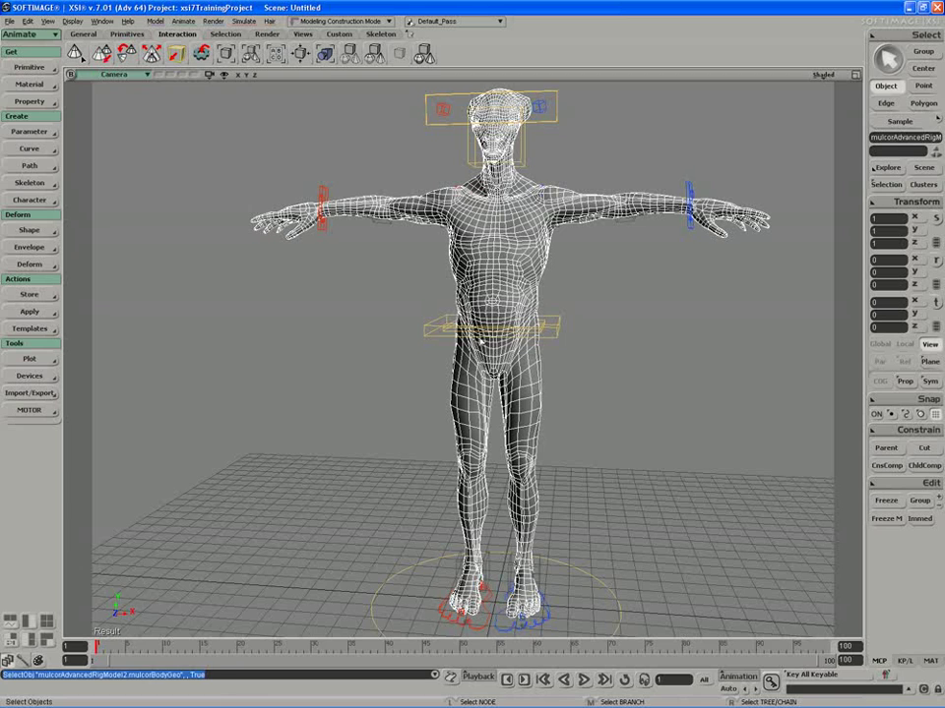
key(u)
- Select the body polygons from the neck and upper arms down to just above the ankles with a rectangle in the Front view
click(855, 77)
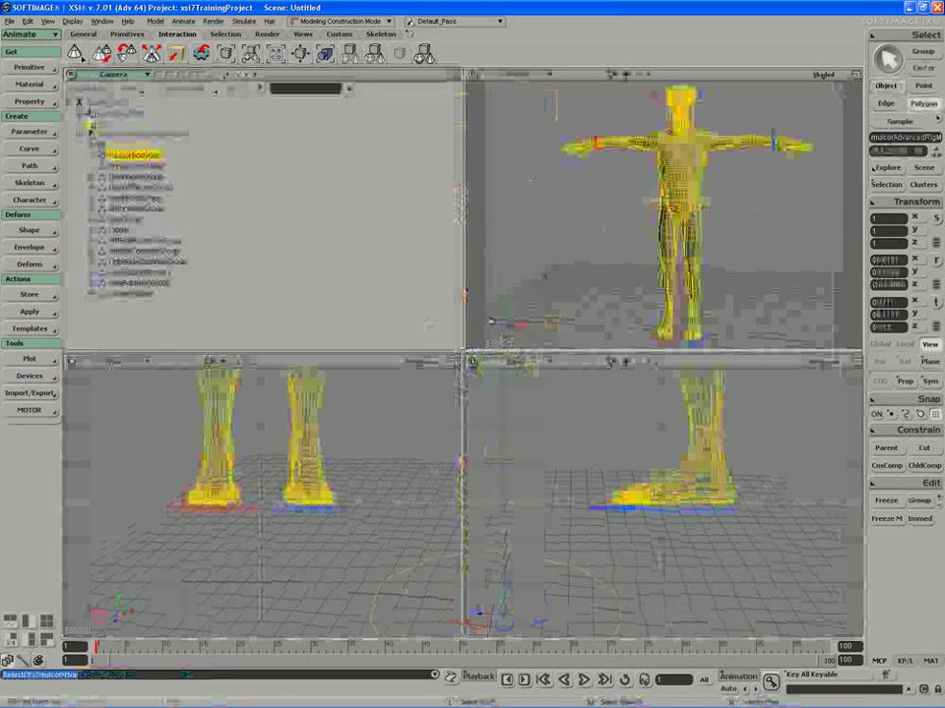
click(457, 362)
middle_drag(452, 369, 442, 303)
drag(441, 344, 424, 444)
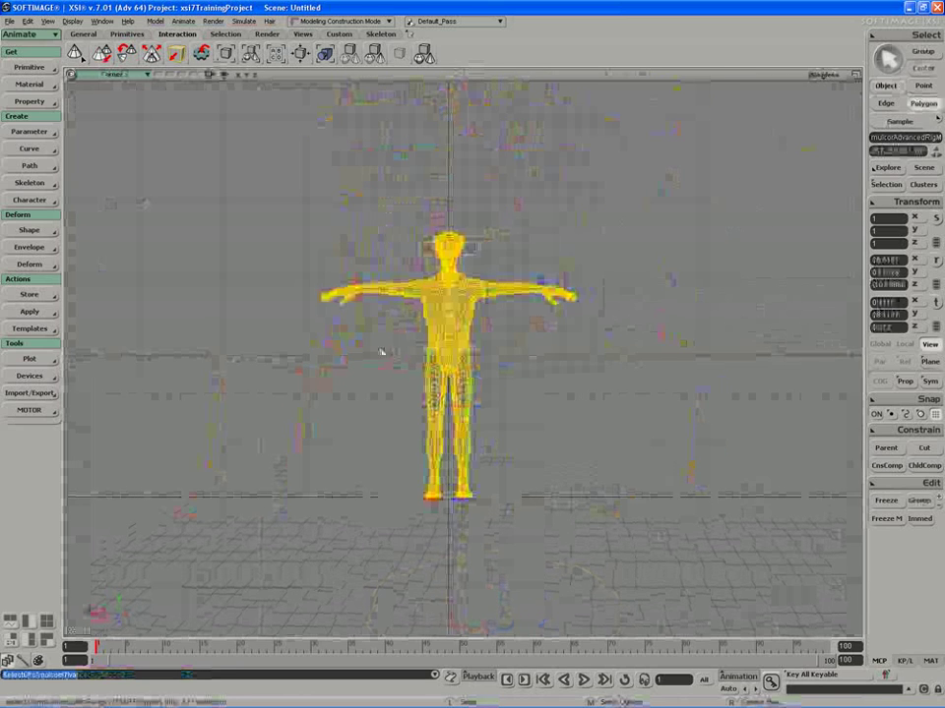
scroll(373, 371, up, 4)
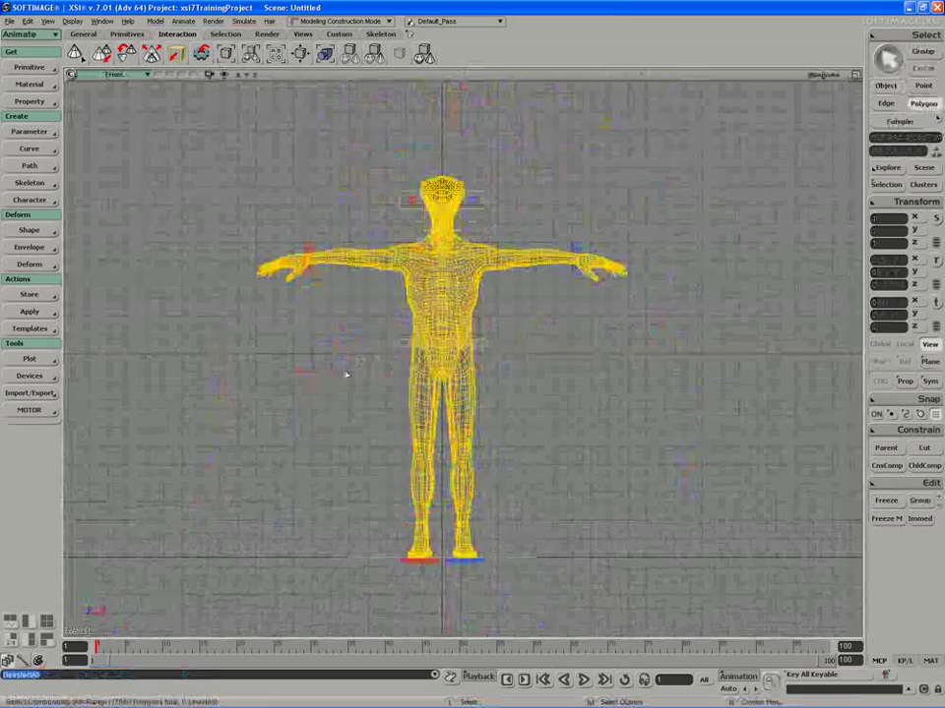
scroll(375, 369, up, 3)
scroll(402, 337, up, 2)
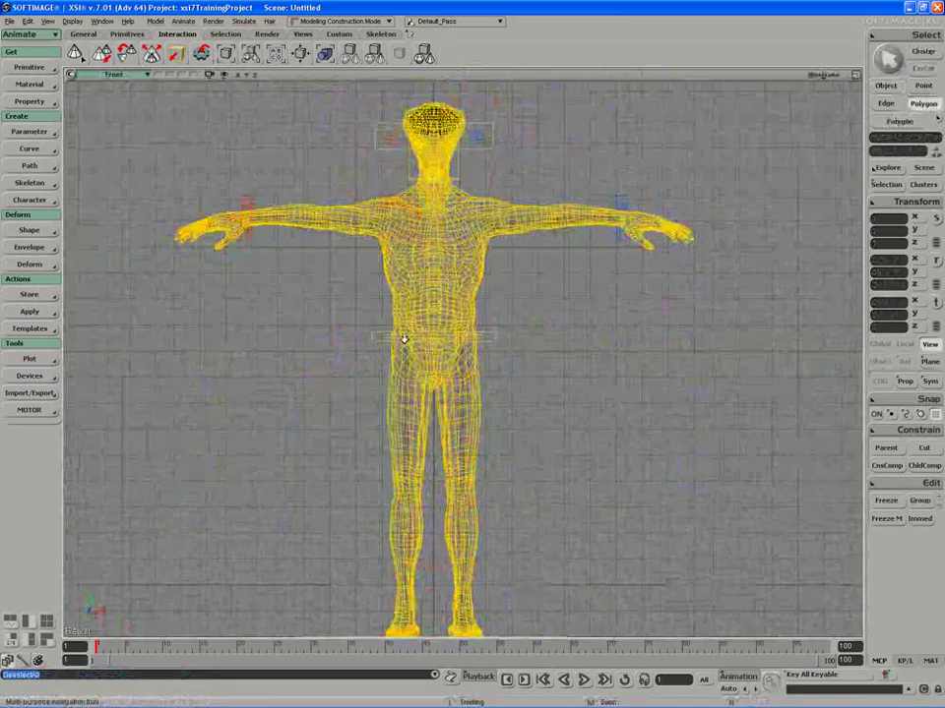
middle_drag(403, 339, 371, 361)
drag(387, 403, 388, 395)
middle_drag(388, 395, 398, 382)
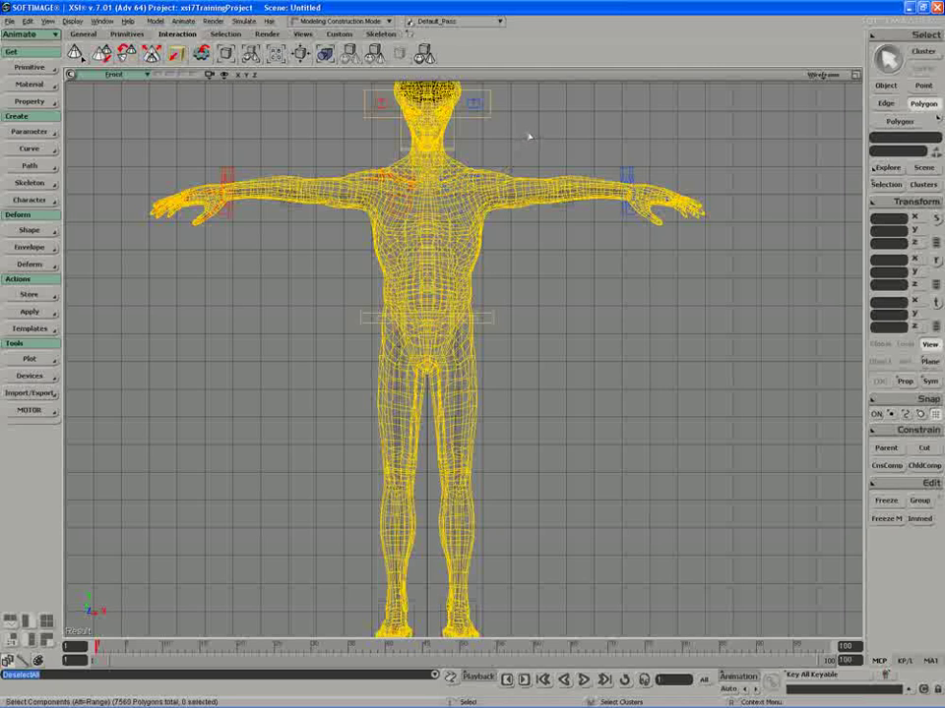
drag(508, 178, 326, 591)
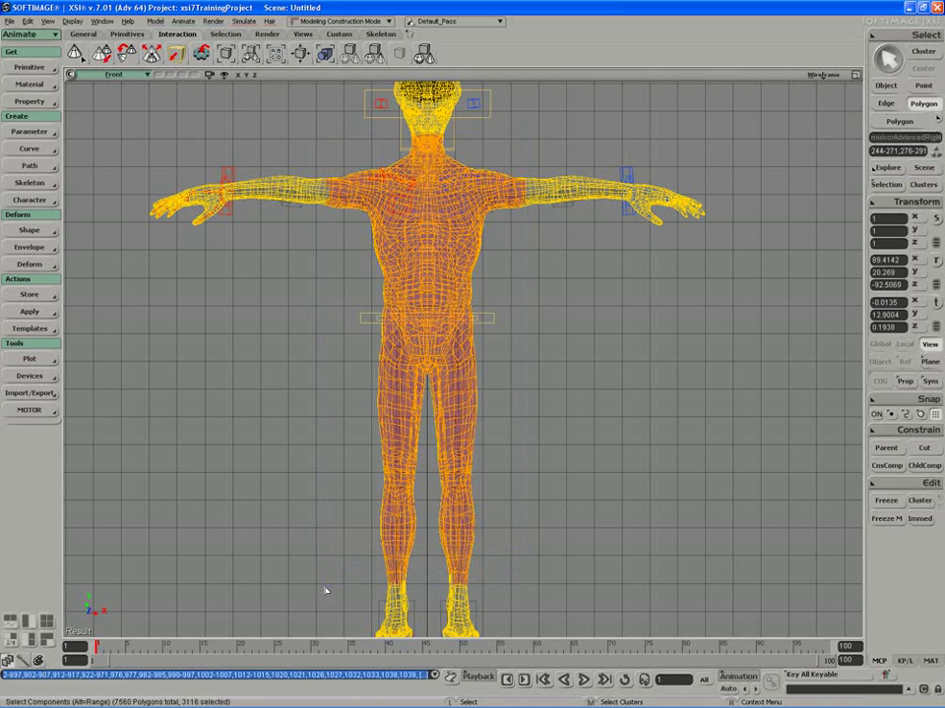
- Examine the selected polygons around the jaw, neck, shoulders and arms in the enlarged Camera view using raycast polygon mode
key(space)
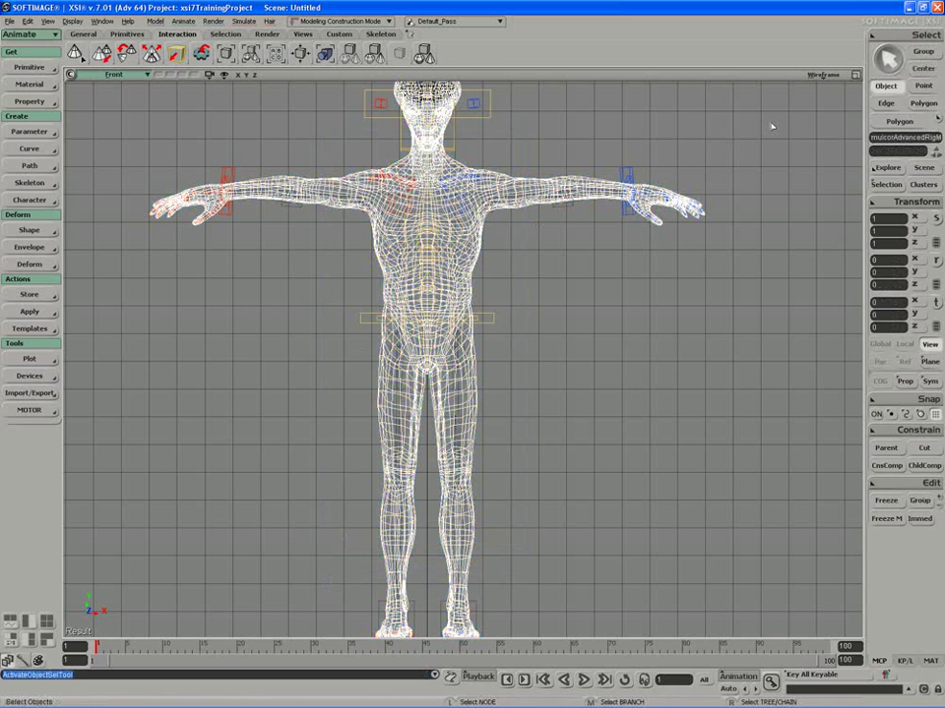
key(u)
click(855, 74)
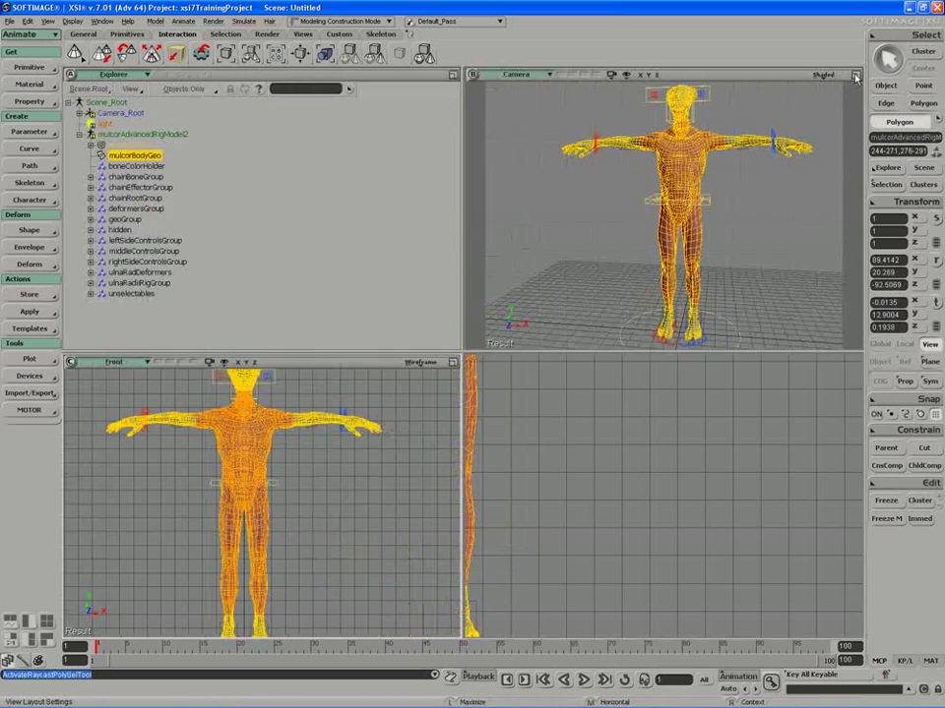
click(855, 75)
key(s)
right_drag(754, 216, 727, 223)
middle_drag(727, 224, 614, 272)
drag(613, 272, 587, 338)
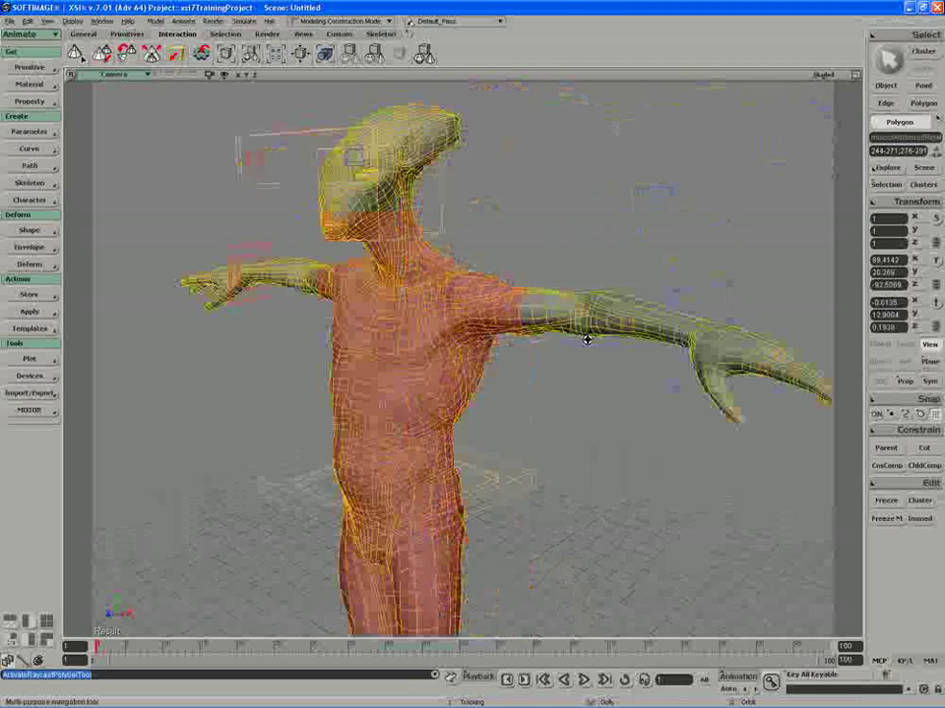
middle_drag(586, 338, 581, 337)
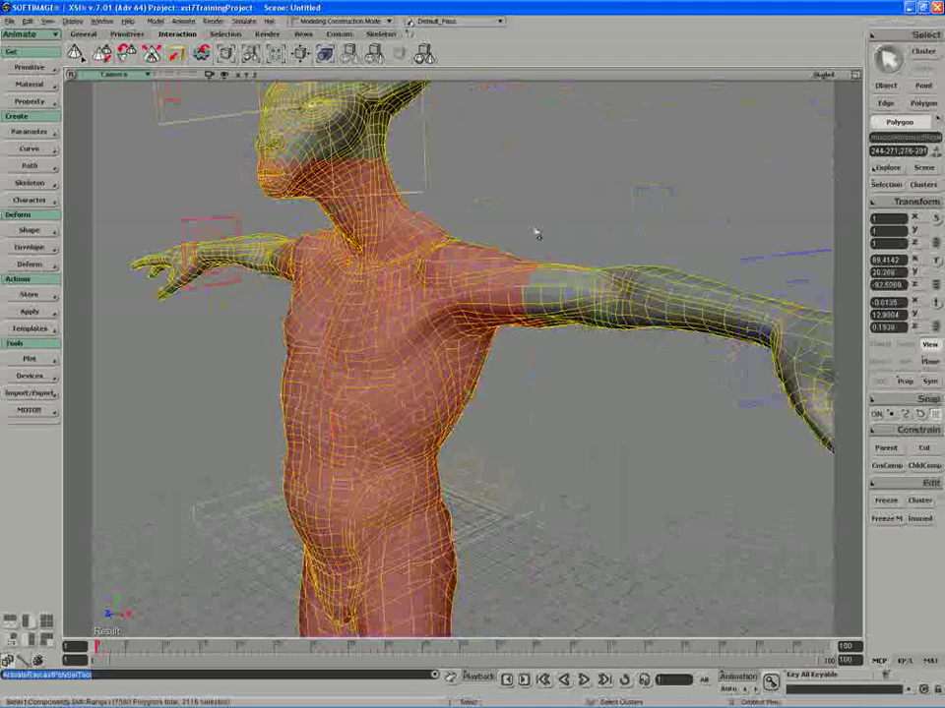
click(899, 38)
click(727, 293)
key(s)
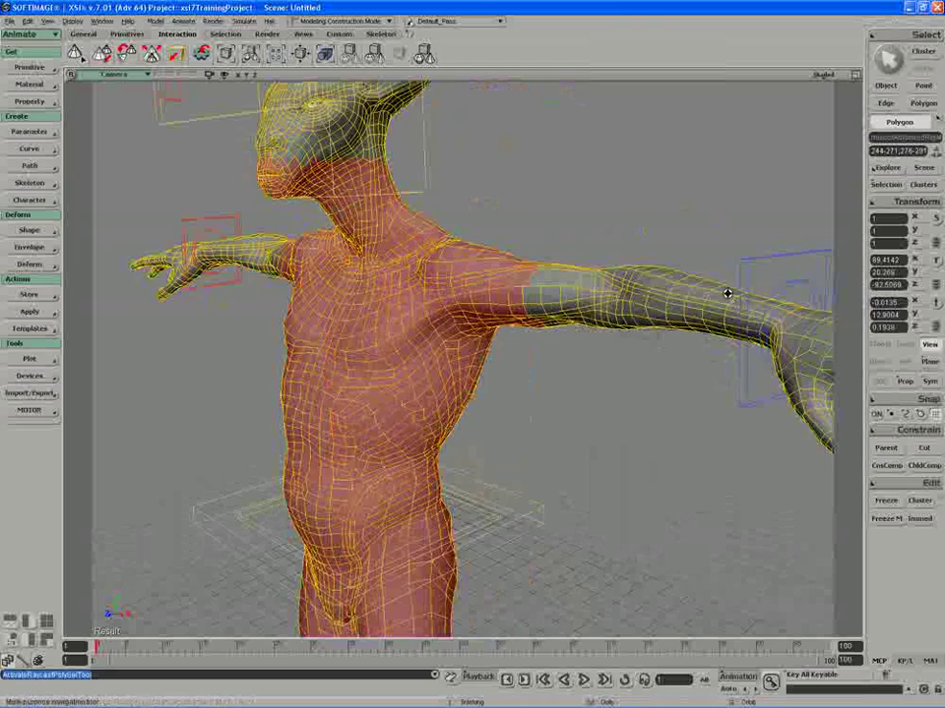
right_drag(727, 294, 564, 262)
drag(564, 262, 490, 285)
- Deselect the polygons of the jaw and upper neck with rectangle polygon selection from the character's side
key(y)
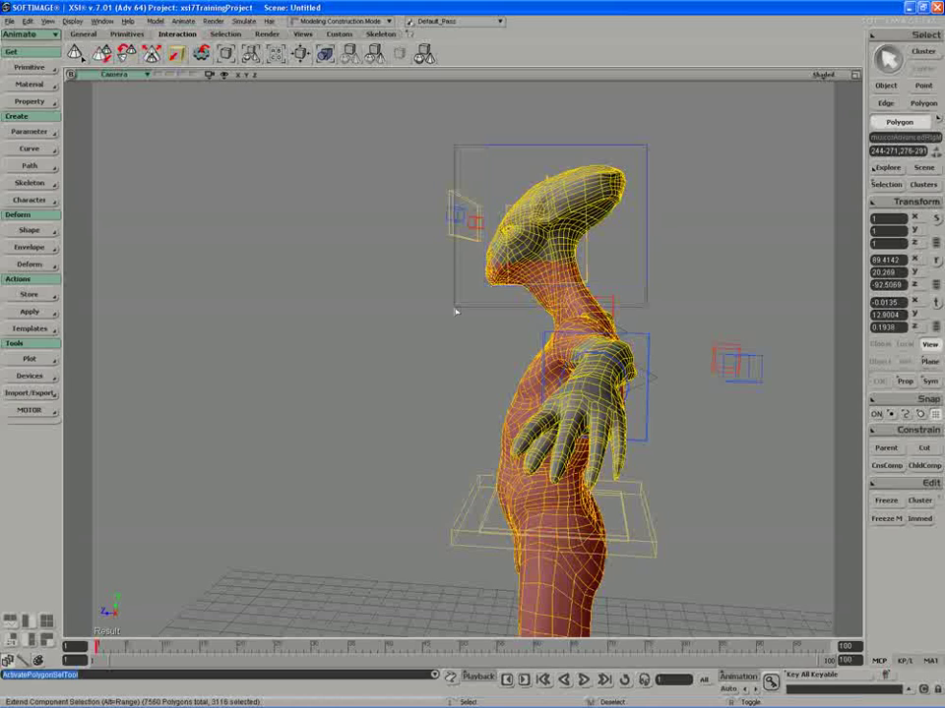
middle_drag(456, 311, 456, 312)
key(s)
middle_drag(528, 299, 455, 338)
right_drag(456, 337, 455, 301)
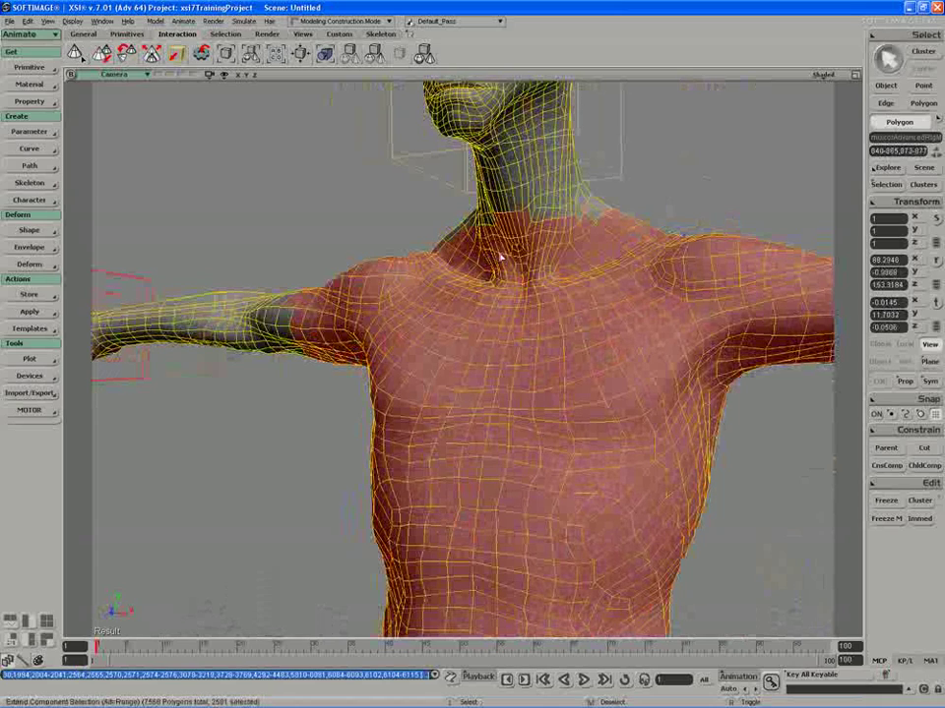
- Deselect the leftover polygons on the front of the neck with raycast polygon selection to even out the neckline
key(u)
key(s)
middle_drag(521, 226, 453, 275)
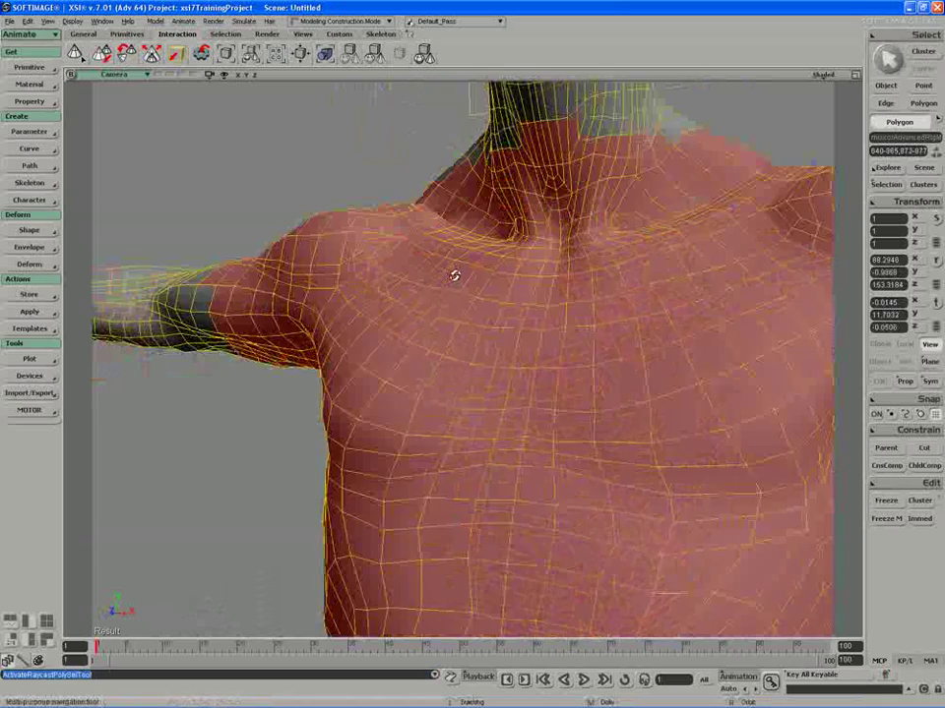
right_drag(454, 275, 472, 266)
middle_drag(511, 166, 656, 155)
key(s)
right_drag(656, 154, 632, 162)
middle_drag(632, 162, 614, 160)
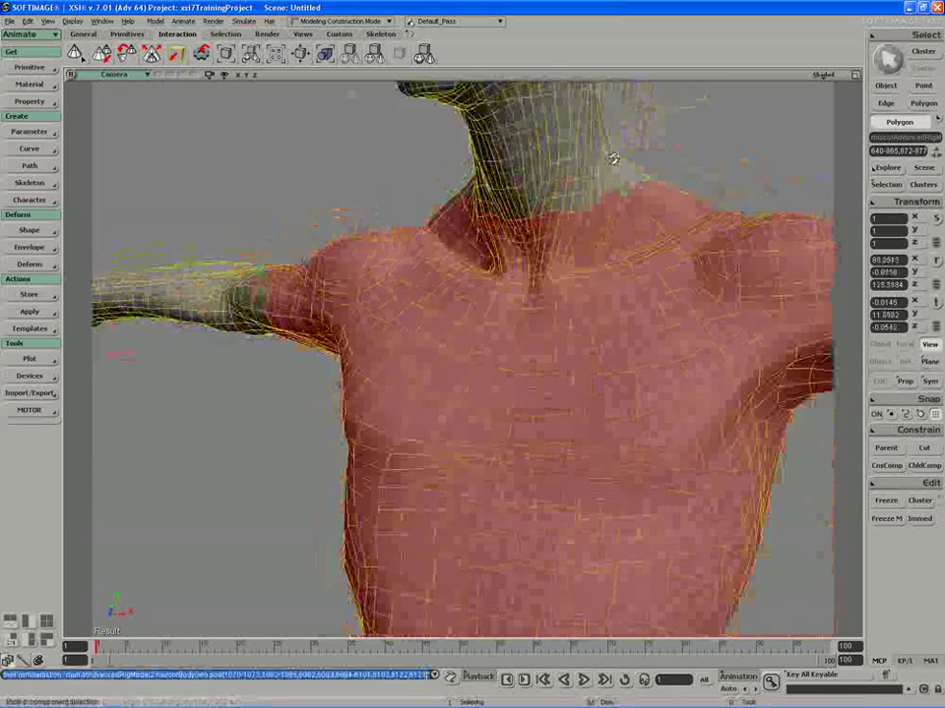
mouse_move(614, 161)
right_down()
mouse_move(648, 161)
mouse_move(630, 166)
right_up()
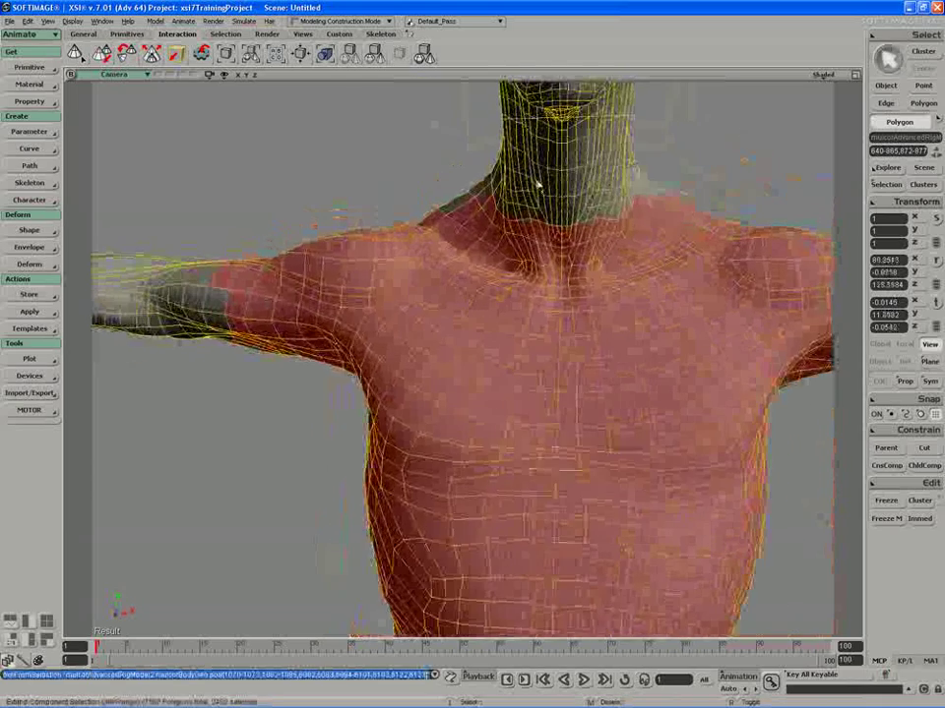
- Add the missing polygons around the base of the neck and the tops of the shoulders to the selection
mouse_move(484, 200)
right_down()
mouse_move(520, 202)
mouse_move(536, 220)
mouse_move(447, 247)
mouse_move(457, 244)
mouse_move(430, 228)
mouse_move(422, 235)
mouse_move(481, 222)
right_up()
mouse_move(274, 196)
right_down()
mouse_move(368, 229)
mouse_move(282, 196)
mouse_move(602, 206)
mouse_move(542, 256)
mouse_move(565, 242)
right_up()
drag(447, 270, 502, 285)
mouse_move(504, 283)
right_down()
mouse_move(508, 266)
mouse_move(359, 269)
mouse_move(452, 245)
mouse_move(337, 224)
right_up()
shift+click(358, 270)
mouse_move(460, 192)
shift+mouse_down()
mouse_move(511, 216)
mouse_move(523, 238)
shift+mouse_up()
right_drag(528, 246, 451, 222)
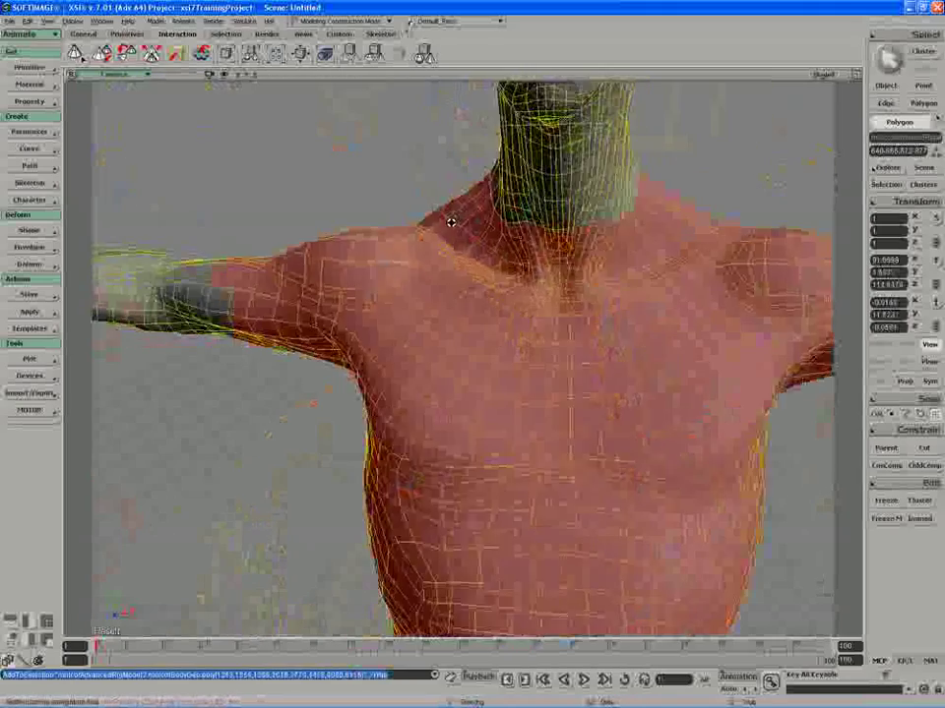
middle_drag(451, 222, 567, 274)
right_drag(567, 275, 561, 269)
right_drag(504, 382, 509, 376)
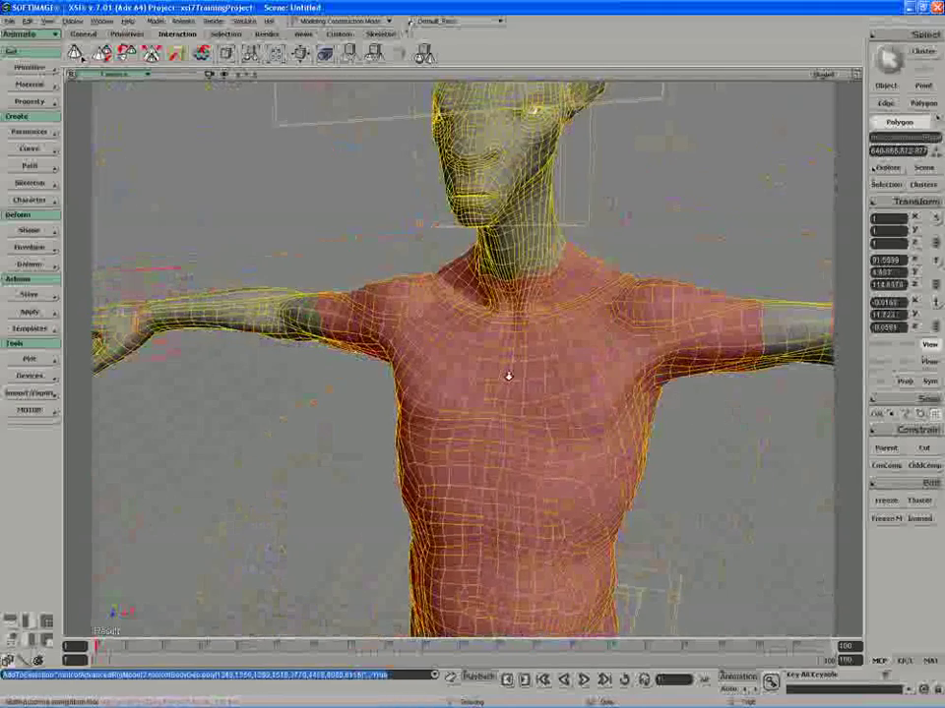
- Add the missing polygons at the upper-arm borders to the selection so it ends along an even edge loop
right_drag(397, 328, 472, 278)
right_drag(430, 343, 501, 324)
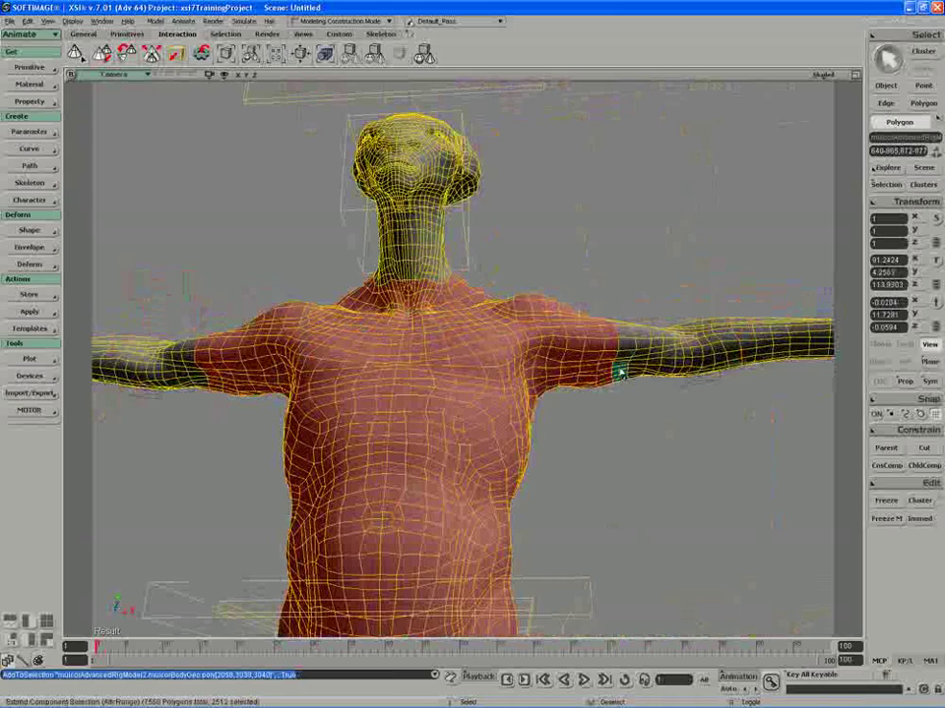
right_drag(622, 329, 482, 387)
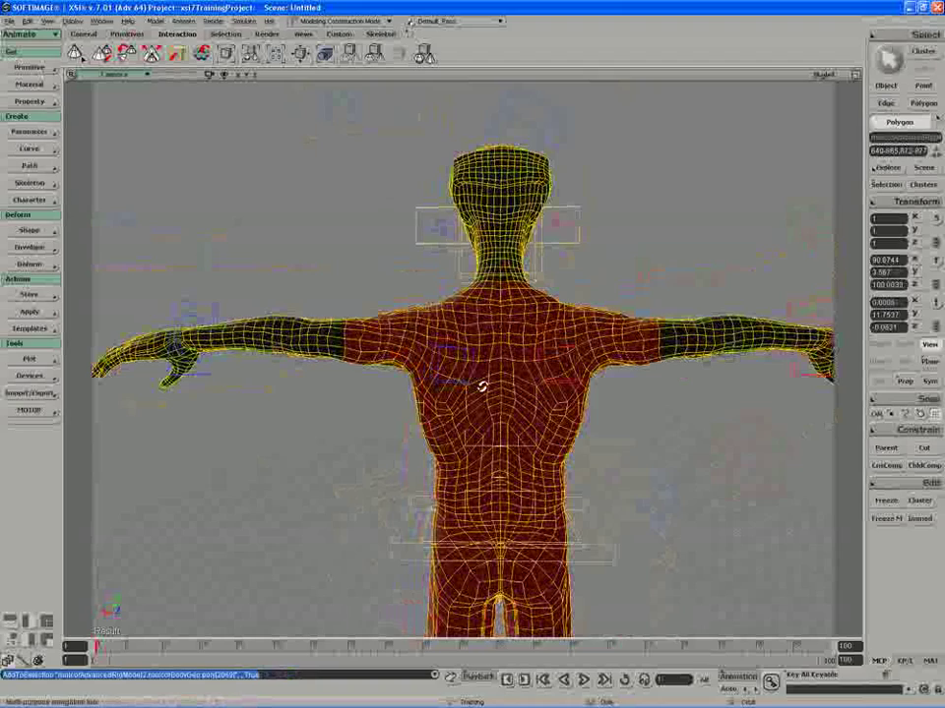
- Add the missing polygons above the right ankle and the inner side of the left ankle to the selection
right_drag(482, 386, 461, 453)
drag(461, 454, 464, 360)
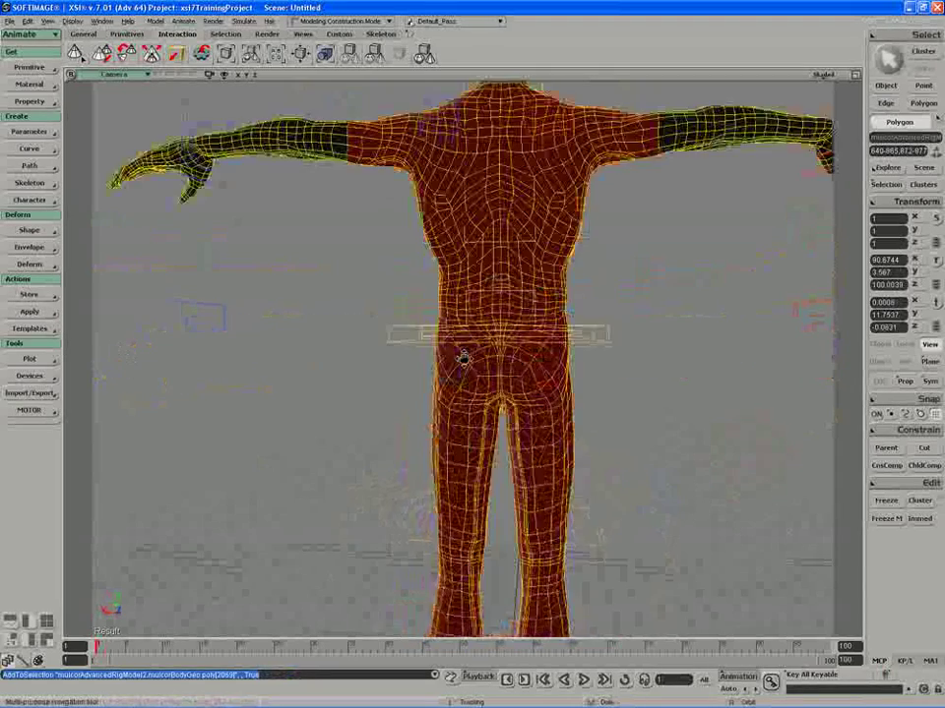
drag(476, 482, 481, 373)
middle_drag(480, 373, 442, 375)
right_drag(443, 375, 355, 365)
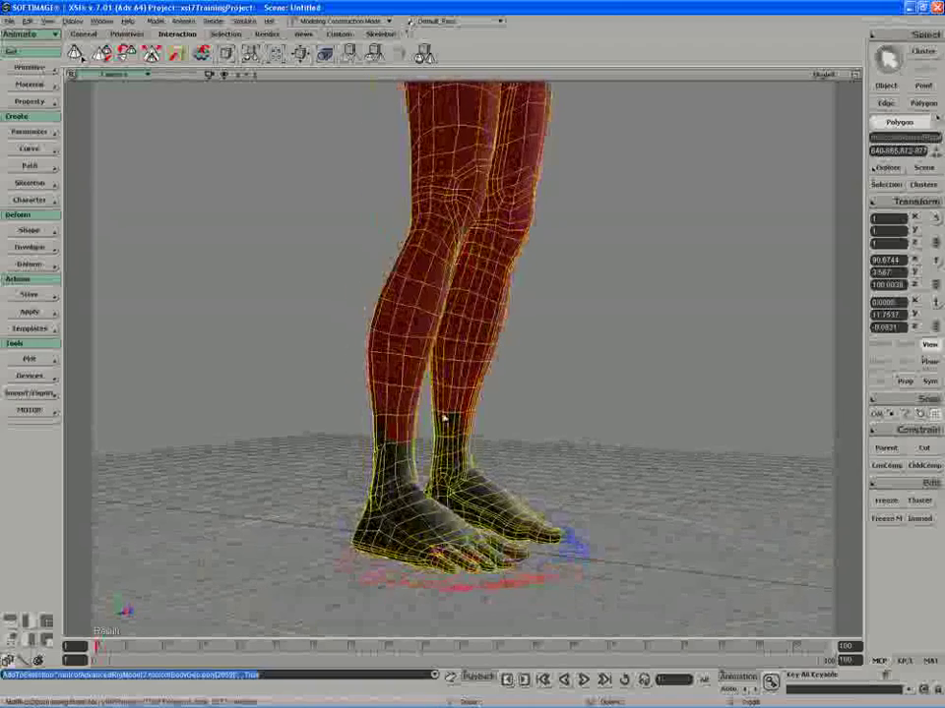
drag(464, 422, 437, 429)
right_drag(413, 427, 464, 429)
drag(469, 431, 486, 431)
mouse_move(484, 430)
right_down()
mouse_move(595, 430)
mouse_move(415, 422)
mouse_move(492, 424)
right_up()
drag(492, 423, 514, 423)
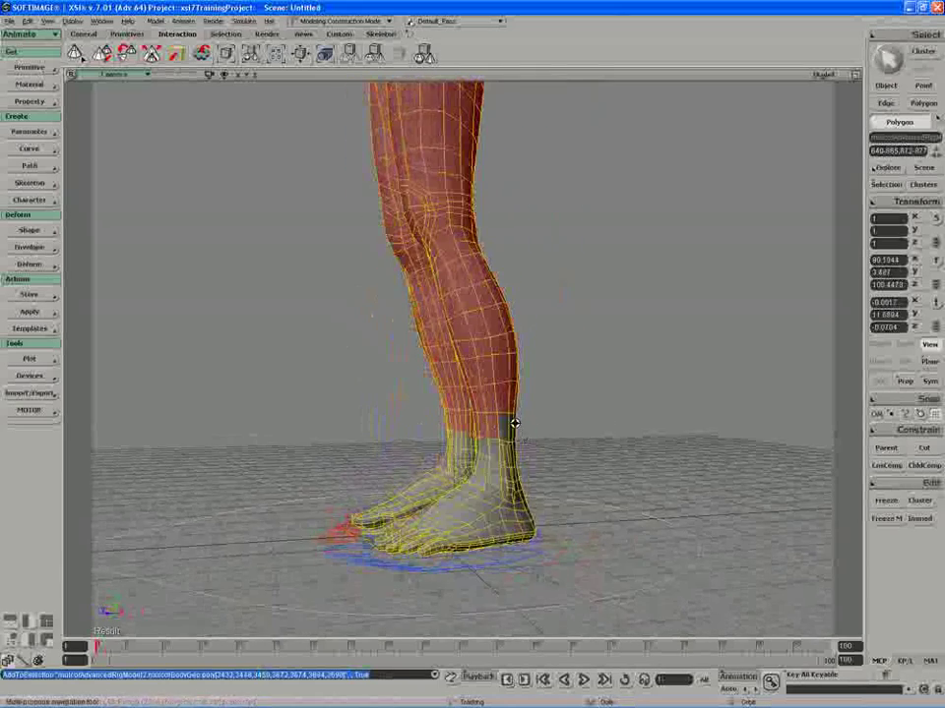
- Add the remaining polygons around the back of the left ankle to complete the body selection
right_drag(515, 422, 468, 432)
drag(468, 432, 499, 429)
right_drag(499, 429, 411, 430)
drag(411, 431, 426, 426)
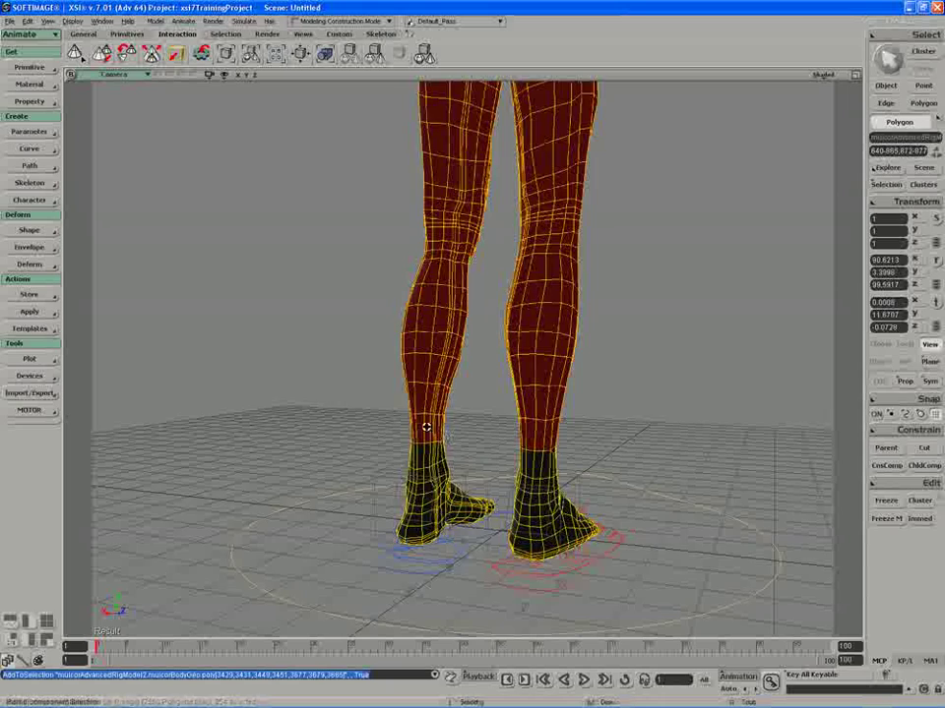
middle_drag(426, 426, 481, 308)
drag(481, 308, 474, 332)
right_drag(474, 332, 476, 334)
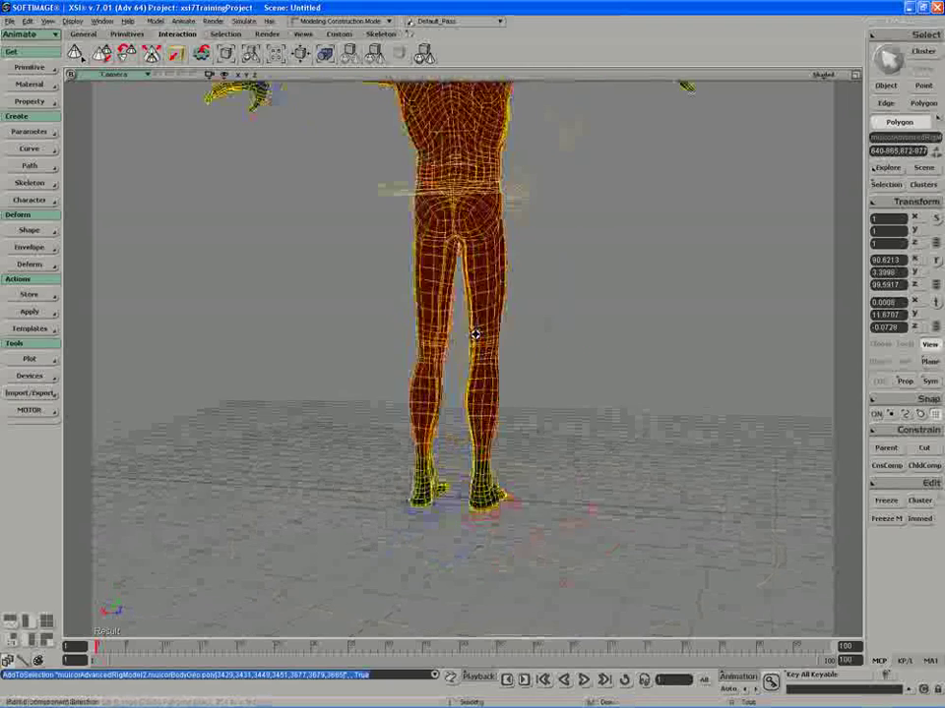
middle_drag(476, 334, 569, 253)
drag(570, 253, 566, 277)
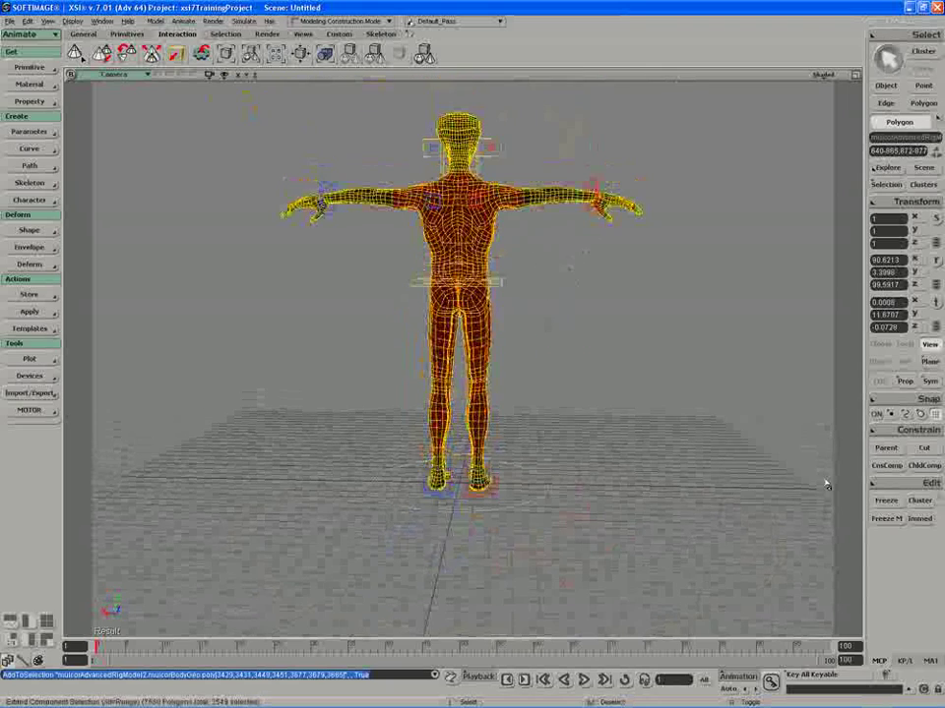
- Create a cluster from the selected body polygons and name it clothesExtractCluster
click(919, 500)
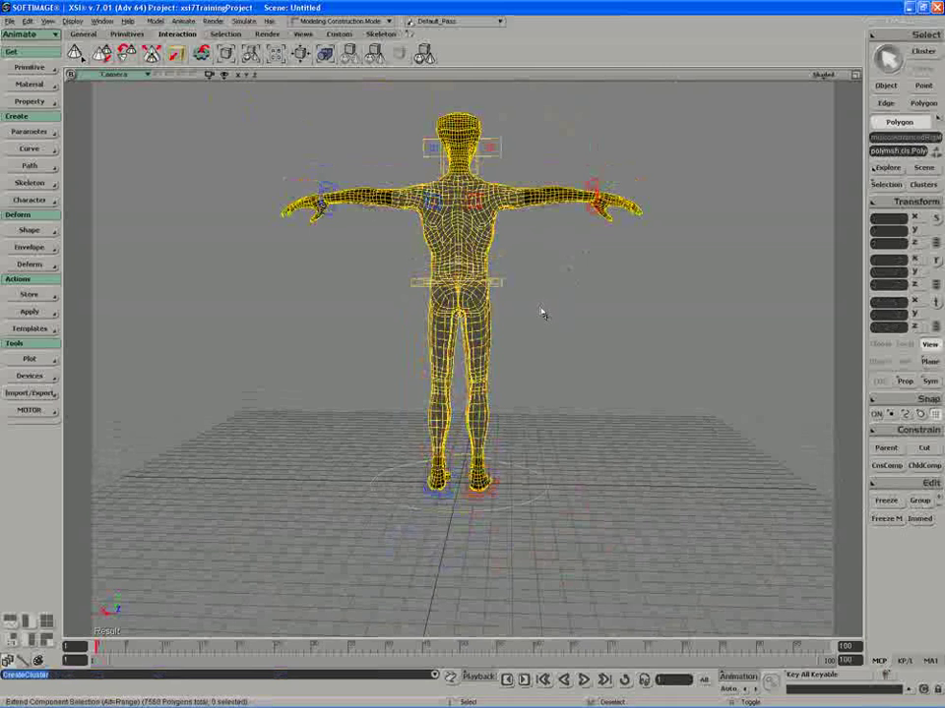
key(Return)
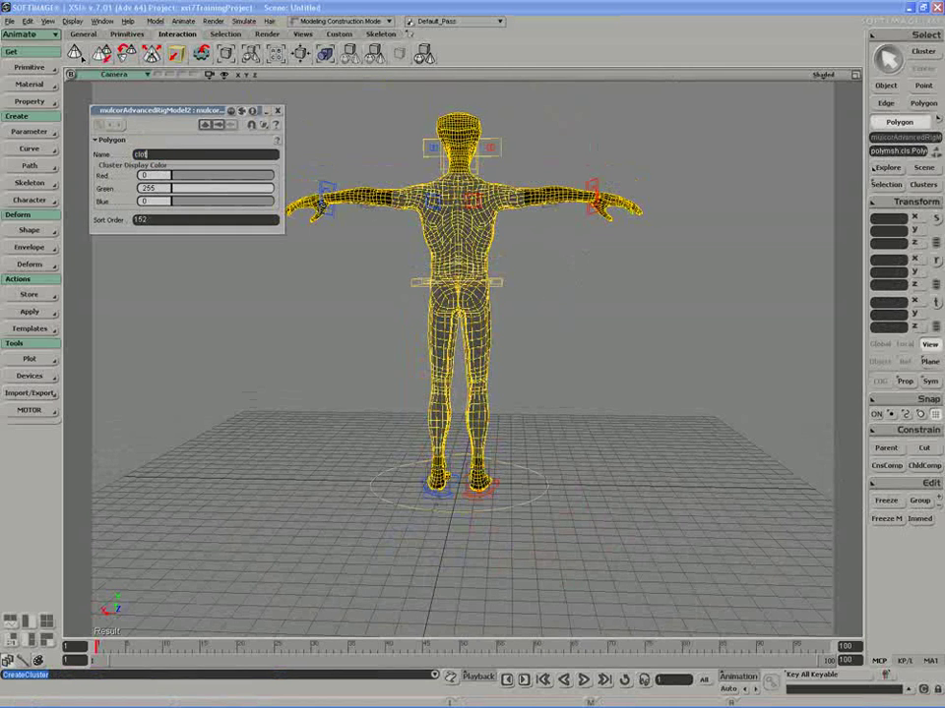
text(clothesExtractC)
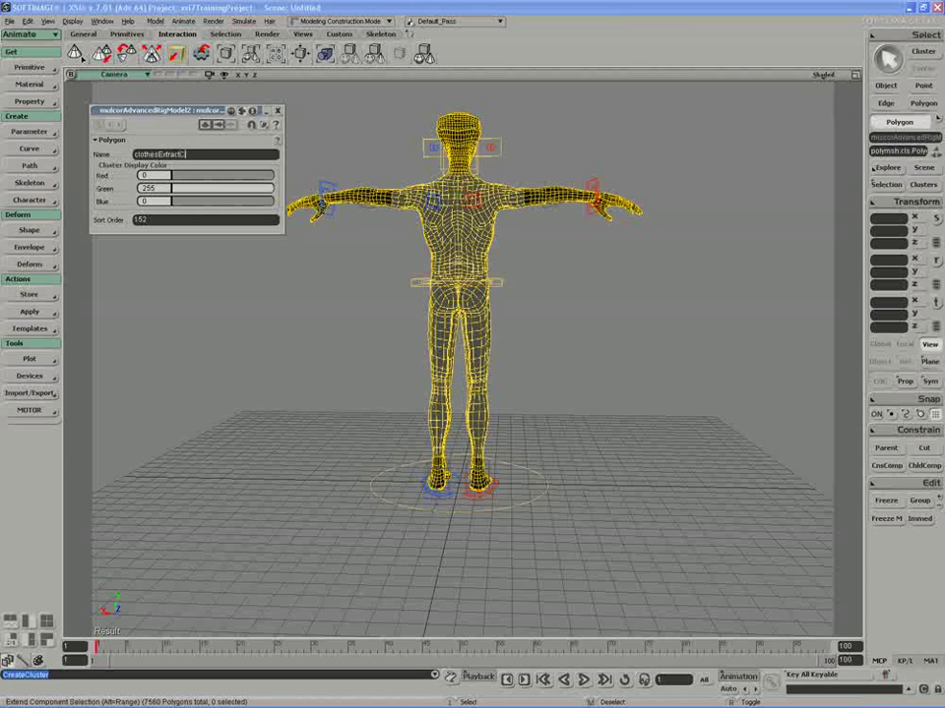
text(luster)
key(Return)
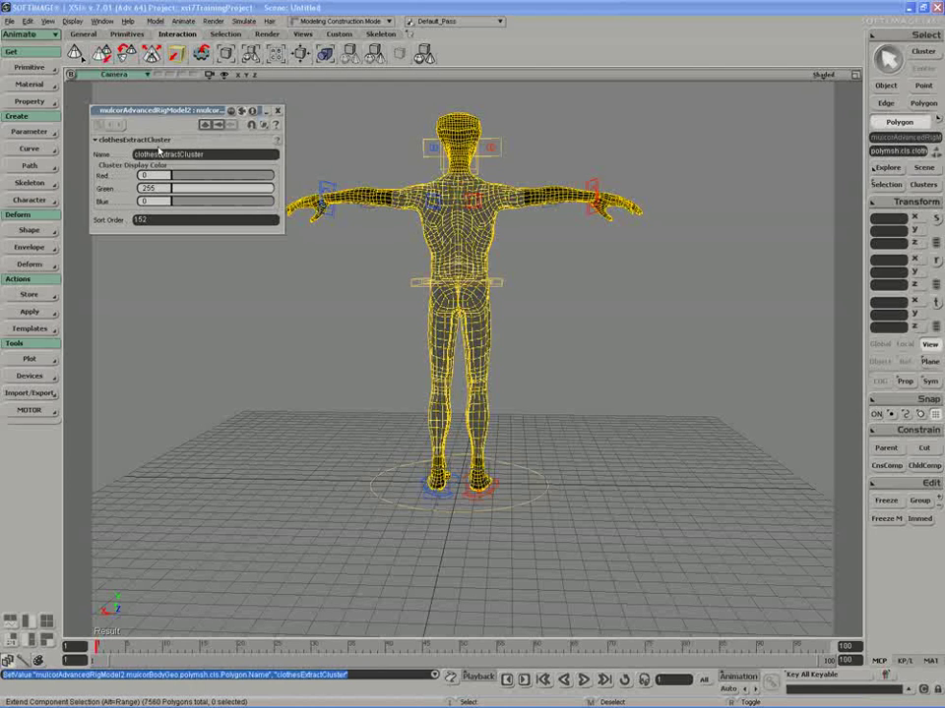
click(281, 114)
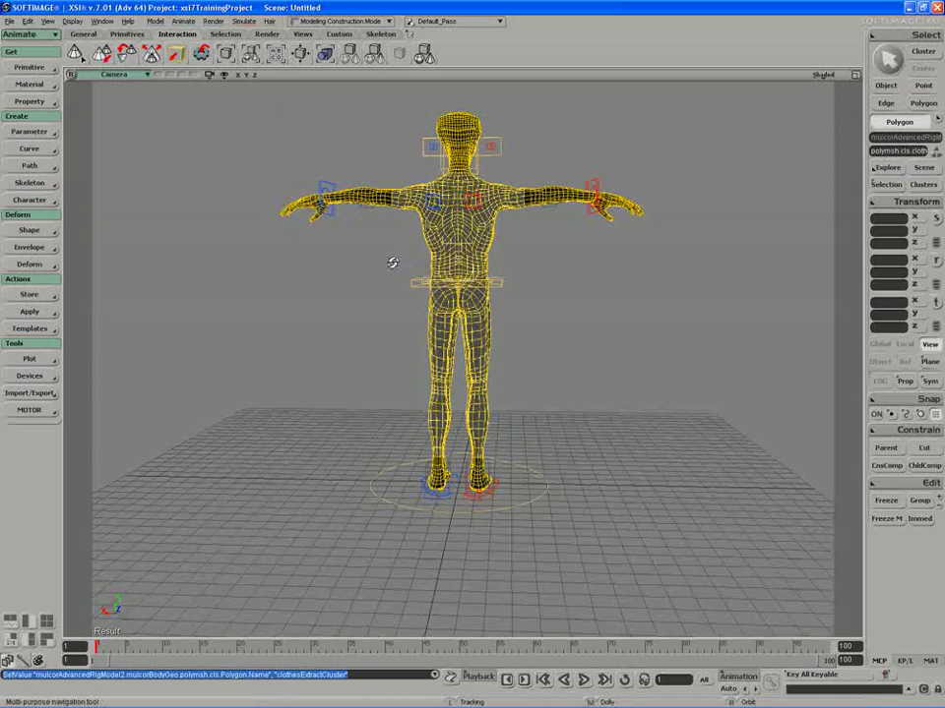
- View the character from the front and switch the main command set to Model
right_drag(393, 263, 532, 285)
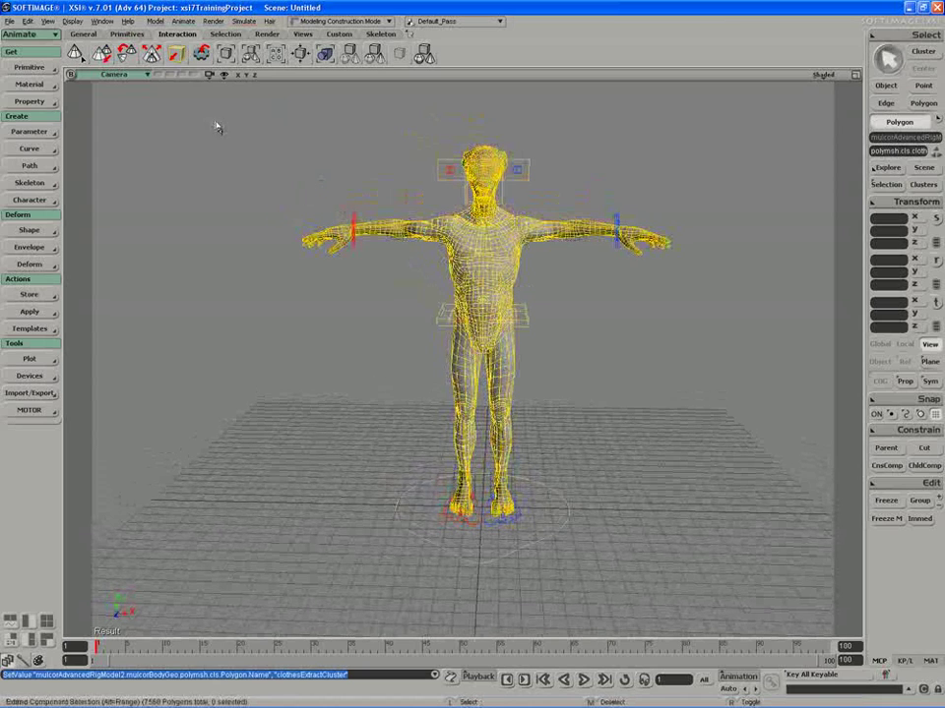
click(30, 34)
click(33, 50)
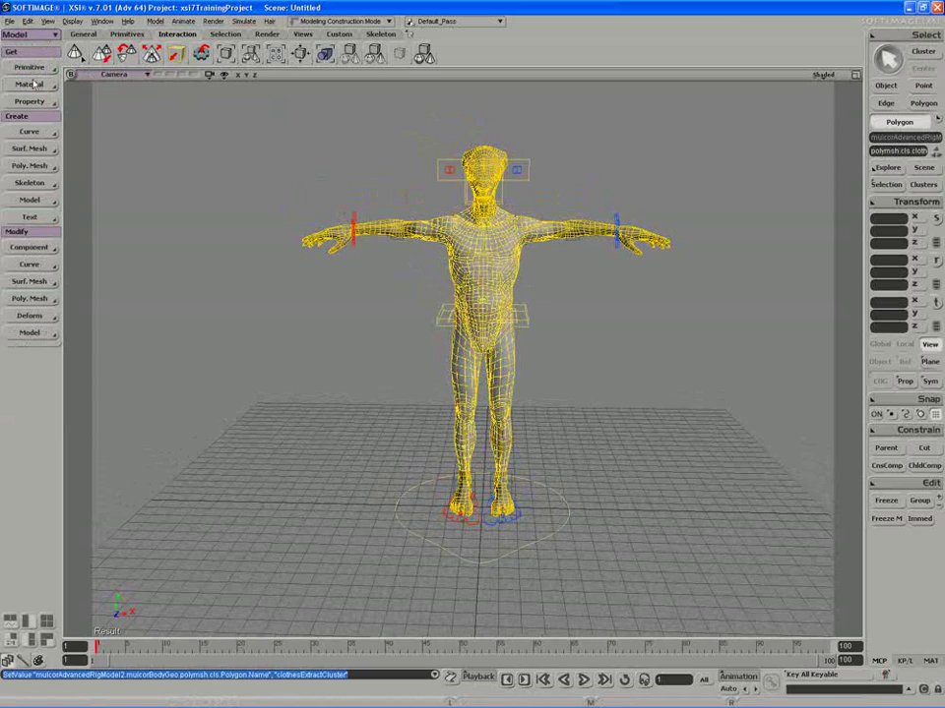
click(23, 168)
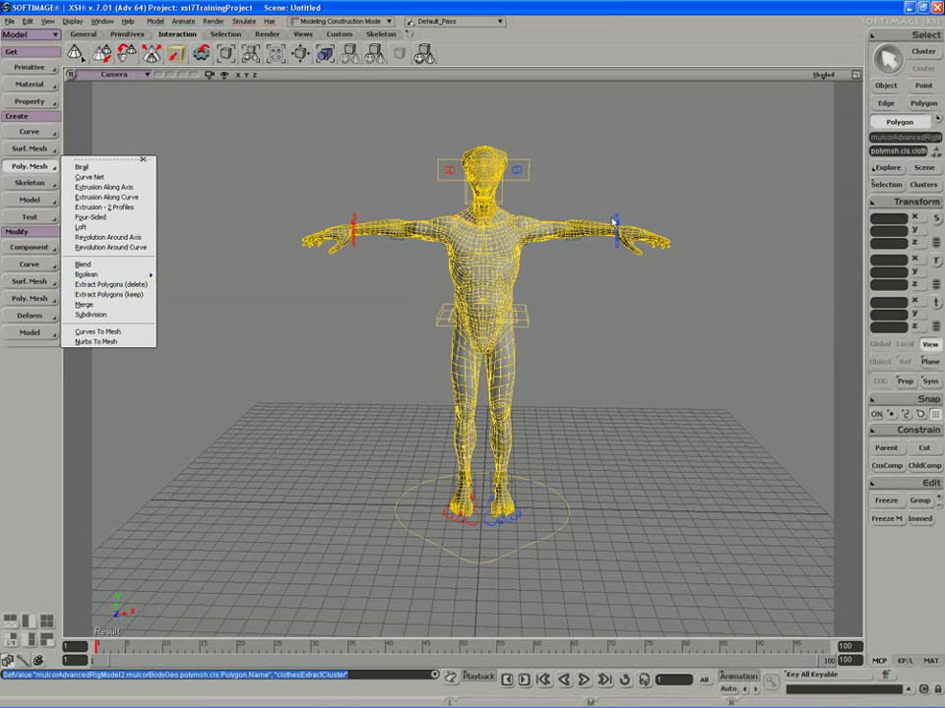
key(s)
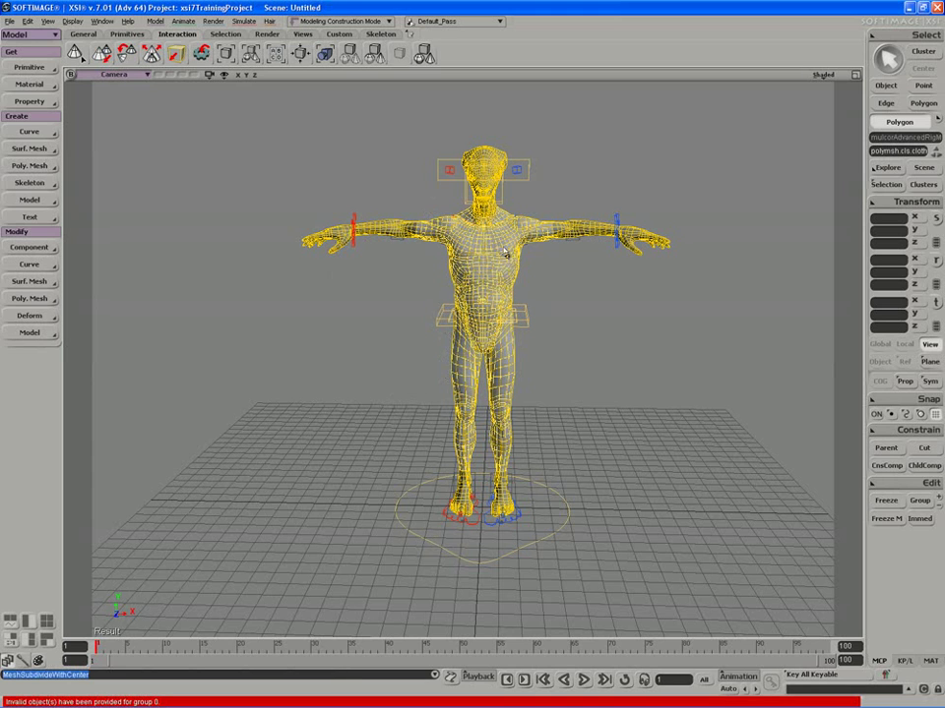
key(u)
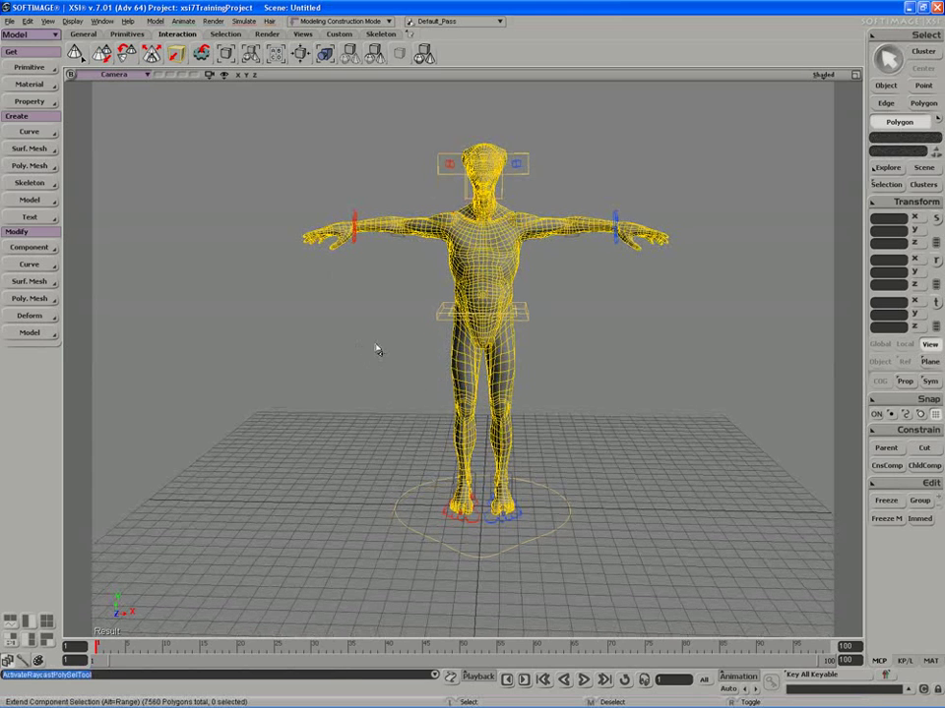
key(ctrl+z)
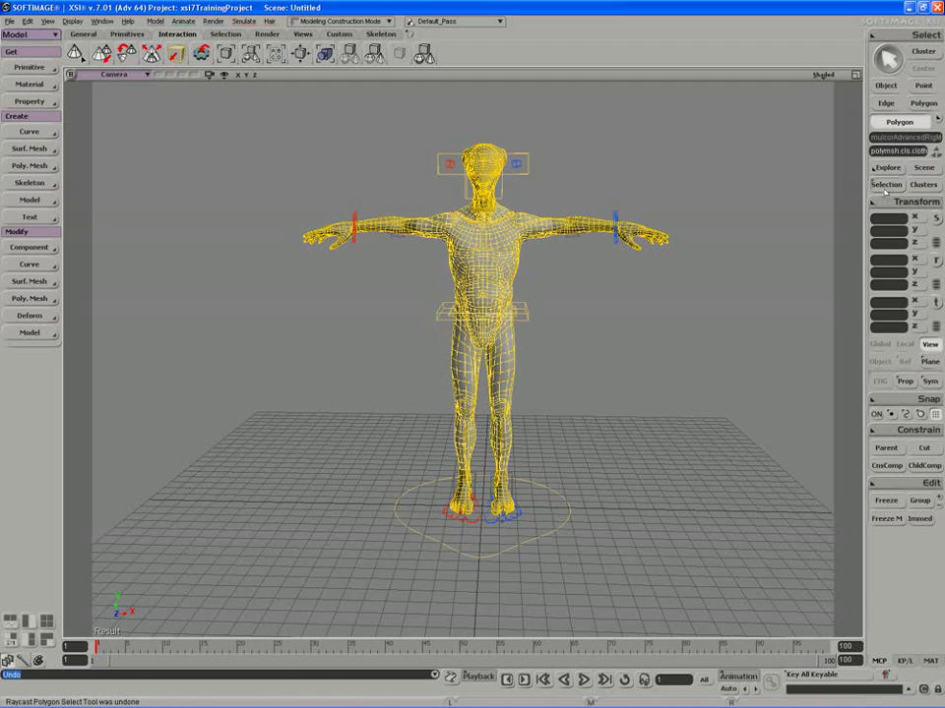
- Extract the clothesExtractCluster polygons into a separate mesh while keeping the originals on the body
click(47, 165)
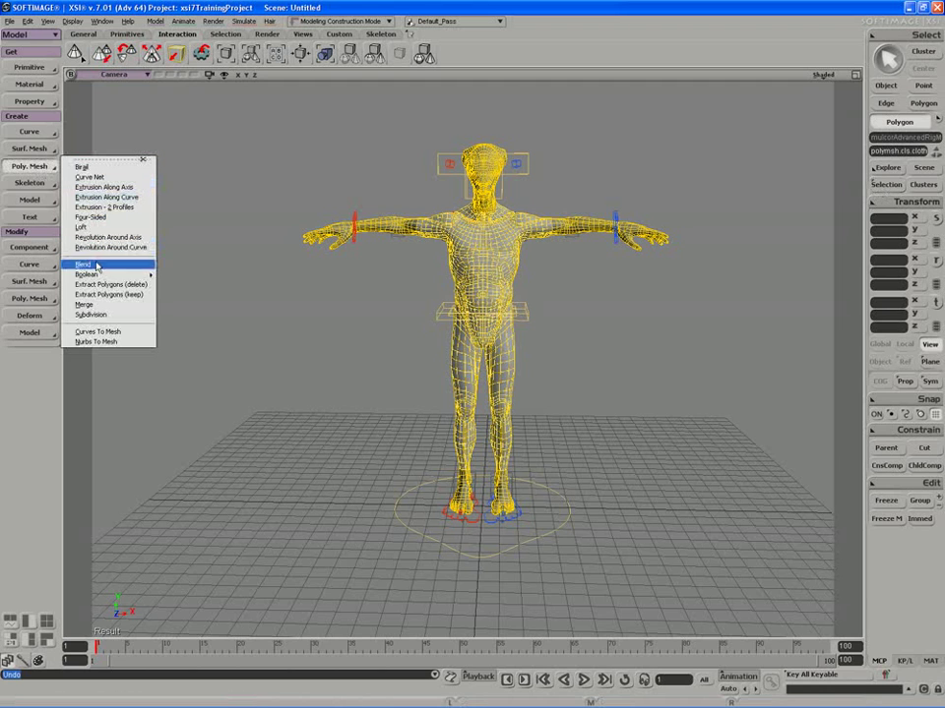
click(103, 295)
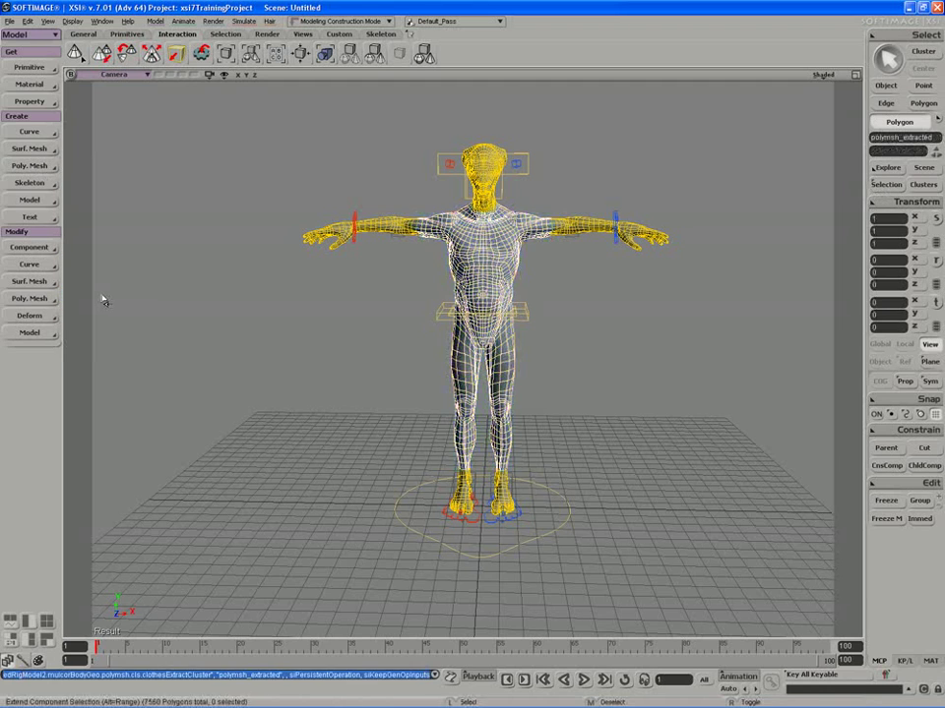
- Examine the extracted mesh on the character's torso, upper arms and legs from the front and at an angle
key(s)
middle_drag(261, 280, 188, 329)
mouse_move(188, 329)
right_down()
mouse_move(63, 327)
mouse_move(169, 348)
mouse_move(207, 342)
mouse_move(289, 355)
mouse_move(191, 346)
right_up()
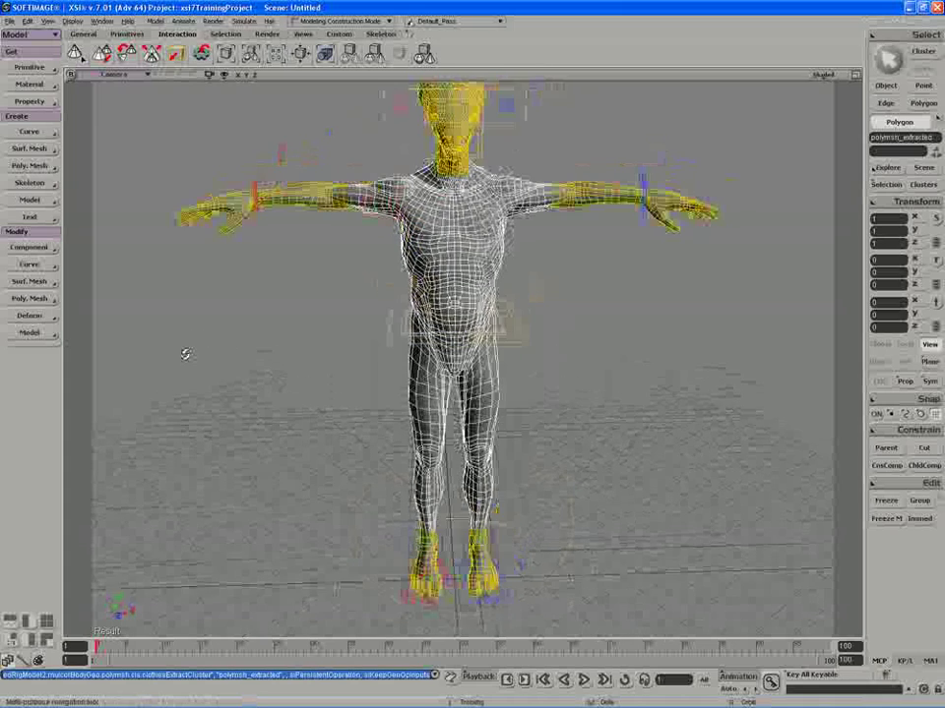
right_drag(185, 354, 179, 341)
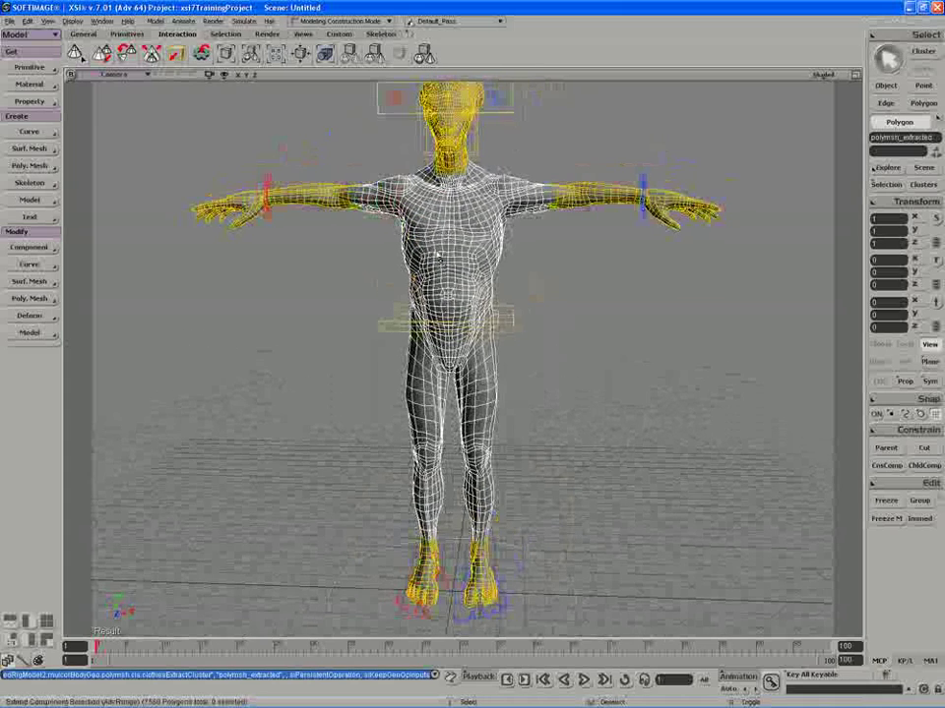
right_drag(438, 256, 416, 260)
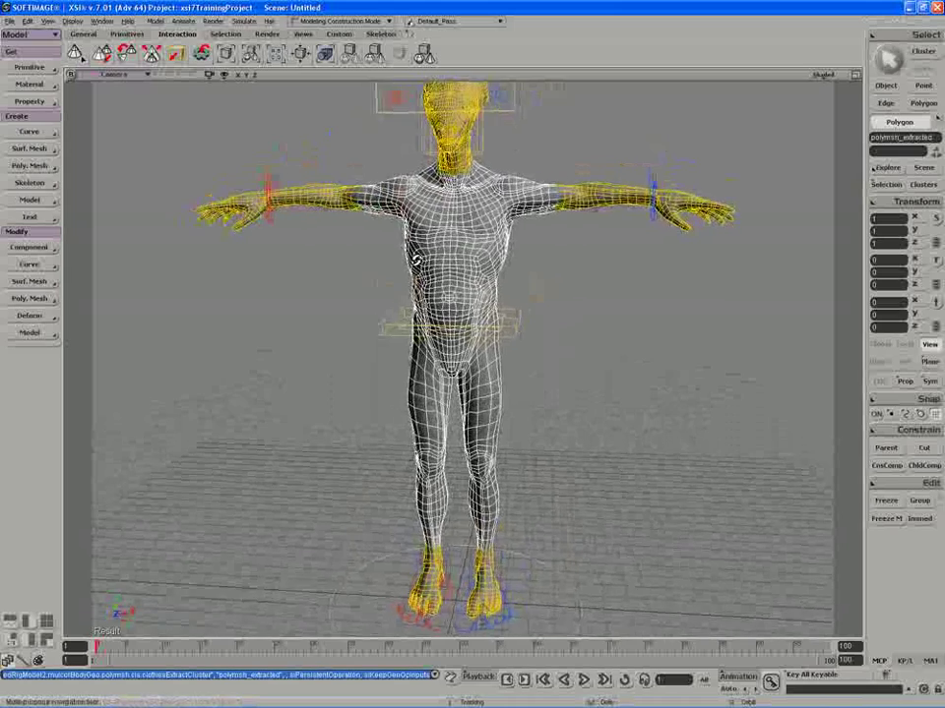
drag(417, 260, 411, 260)
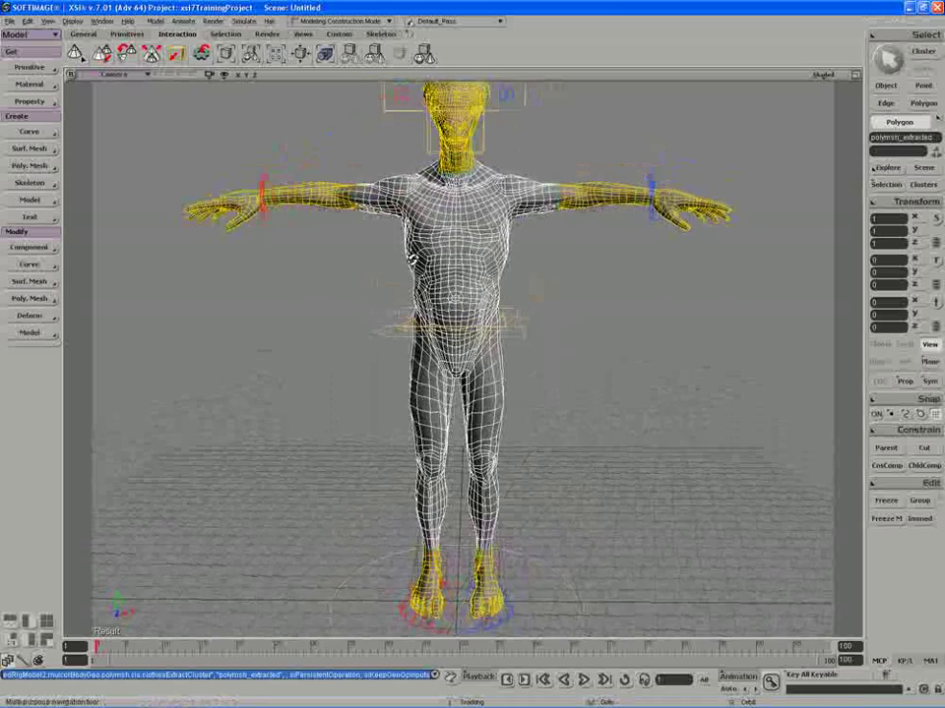
right_drag(413, 259, 416, 264)
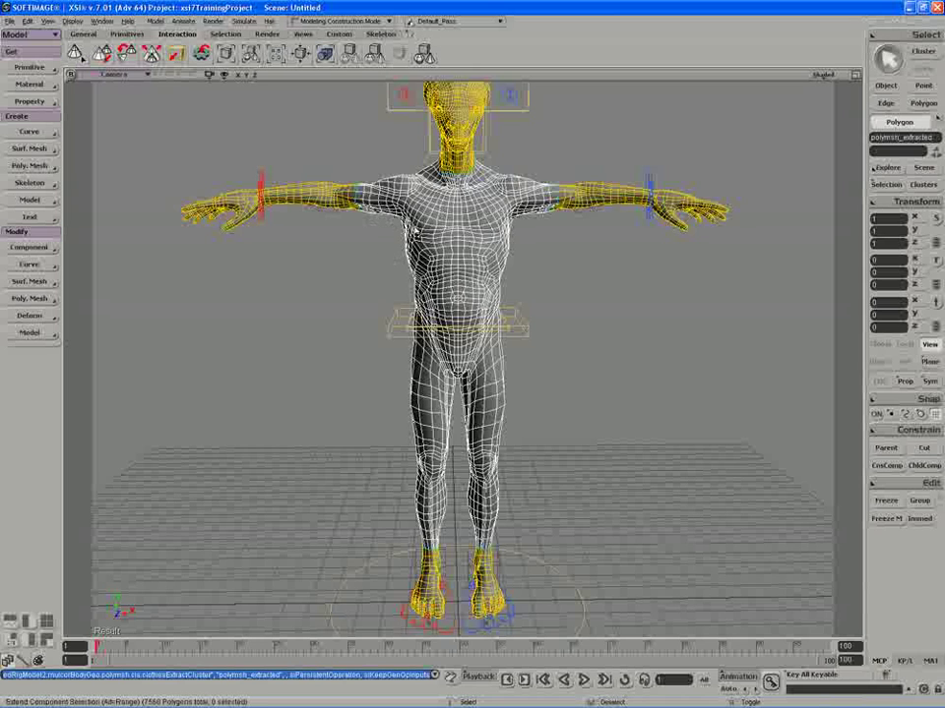
drag(411, 260, 379, 308)
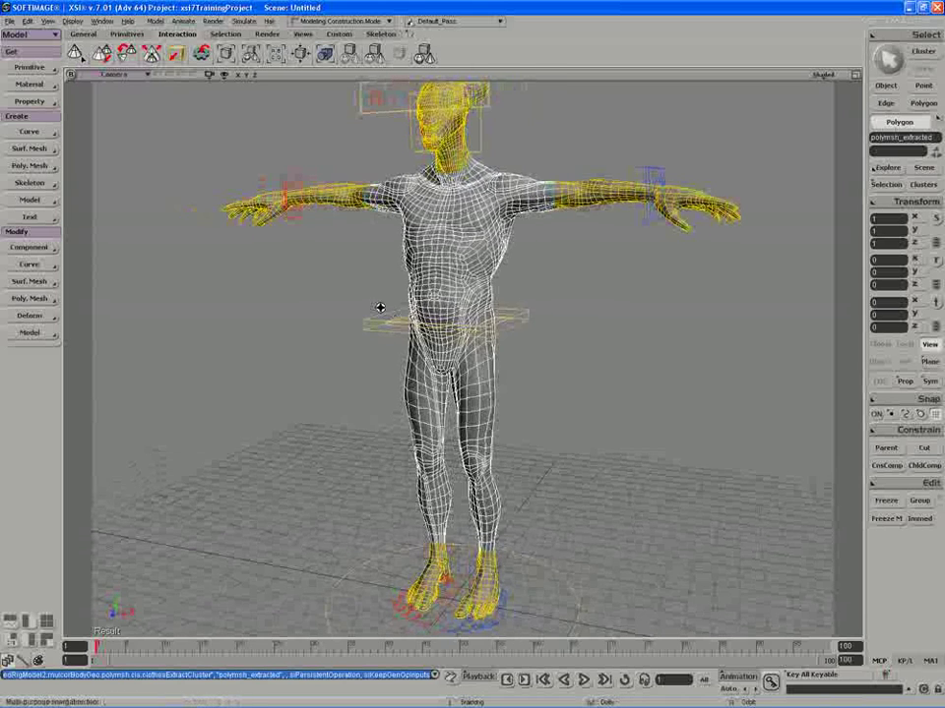
- Apply a Smooth deformation to the extracted mesh and set its strength to 11.971
click(28, 316)
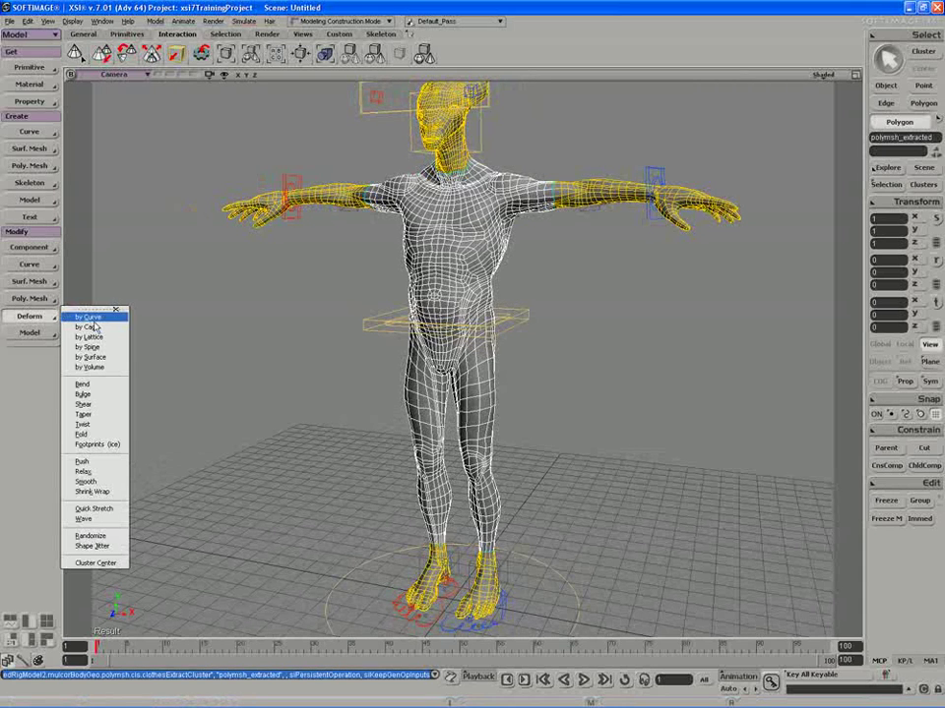
click(108, 484)
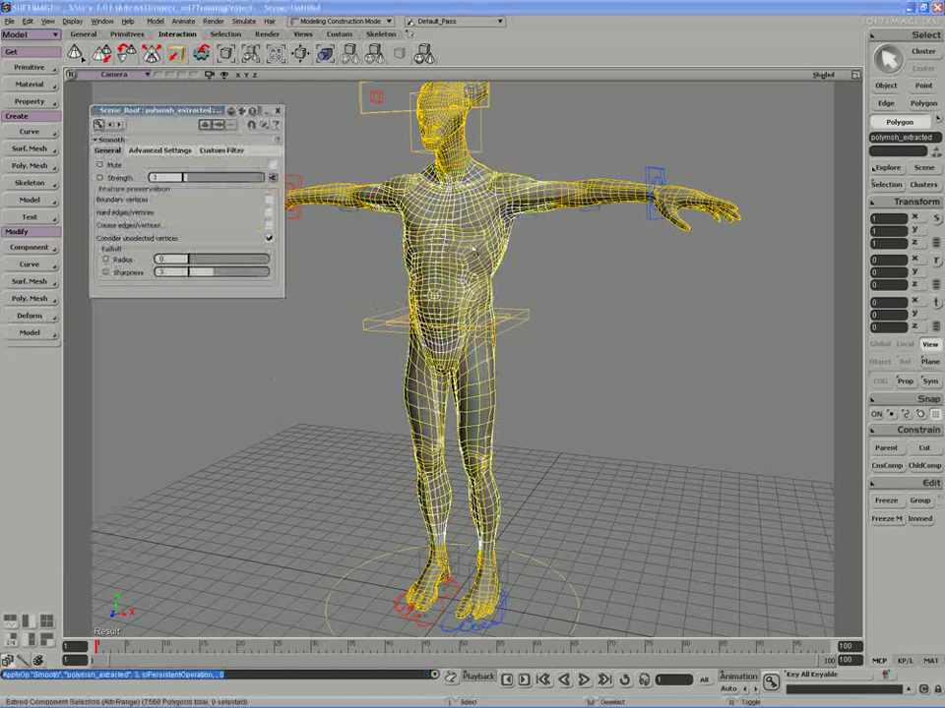
key(s)
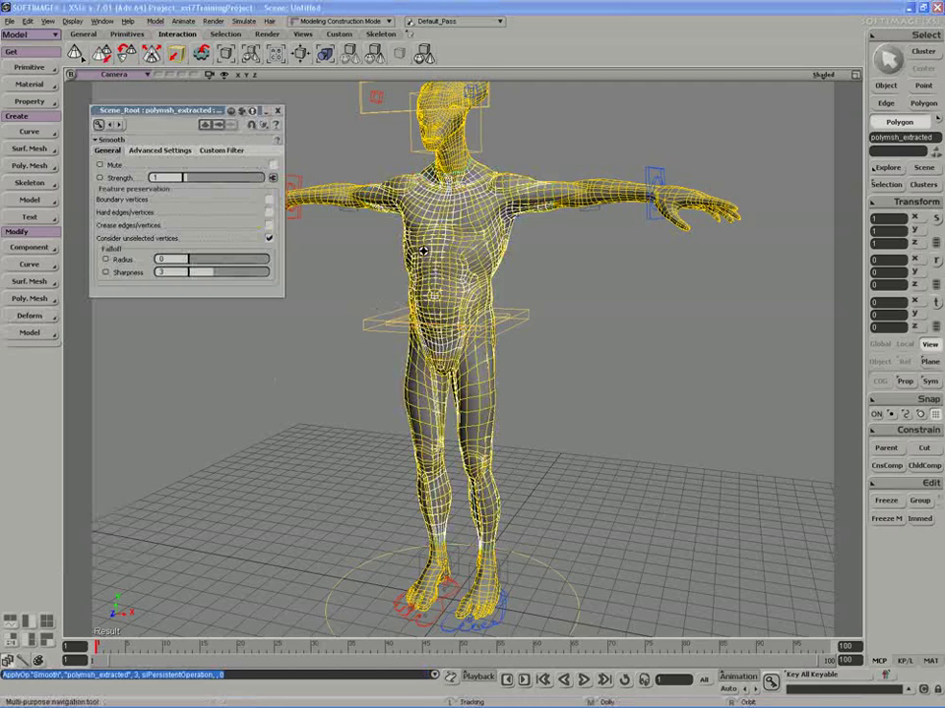
drag(422, 253, 423, 293)
right_drag(423, 293, 417, 277)
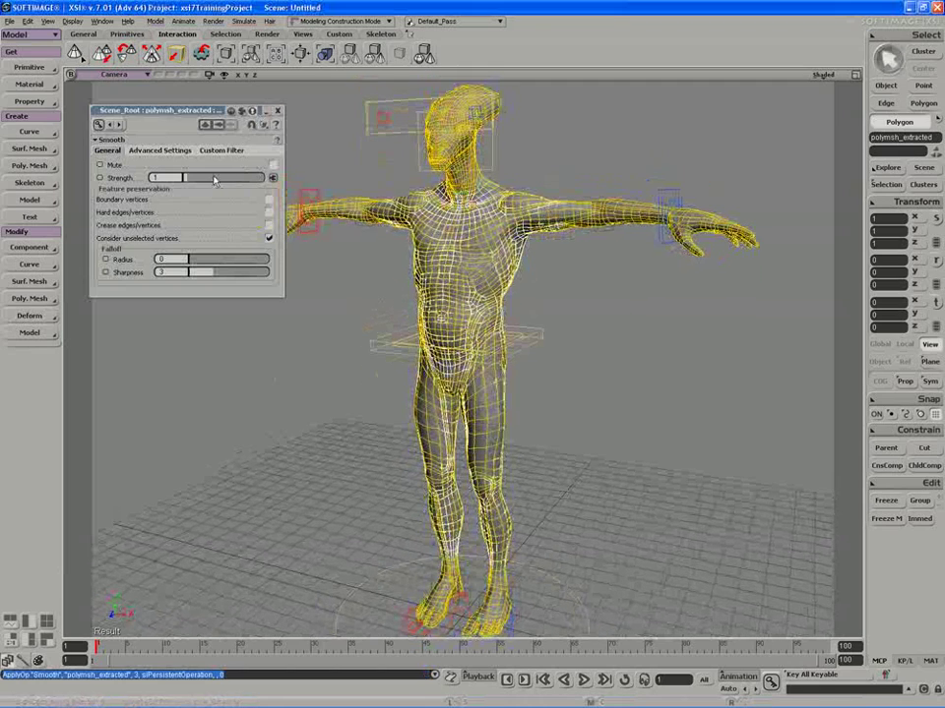
drag(190, 183, 233, 184)
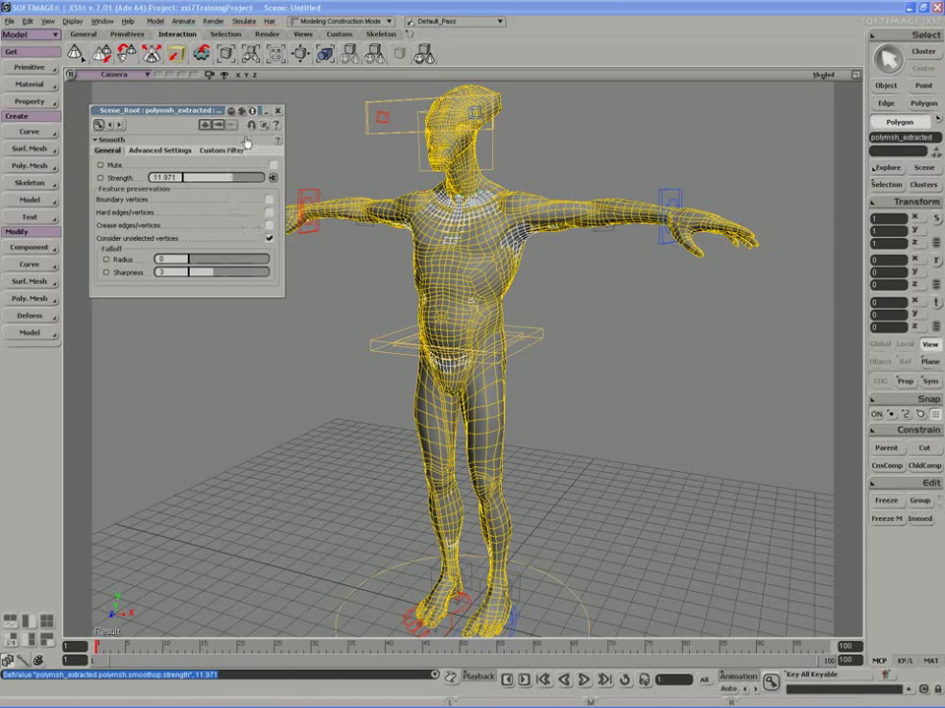
- Select only the polymsh_extracted object in the scene explorer and show its operator stack
drag(207, 119, 188, 98)
key(space)
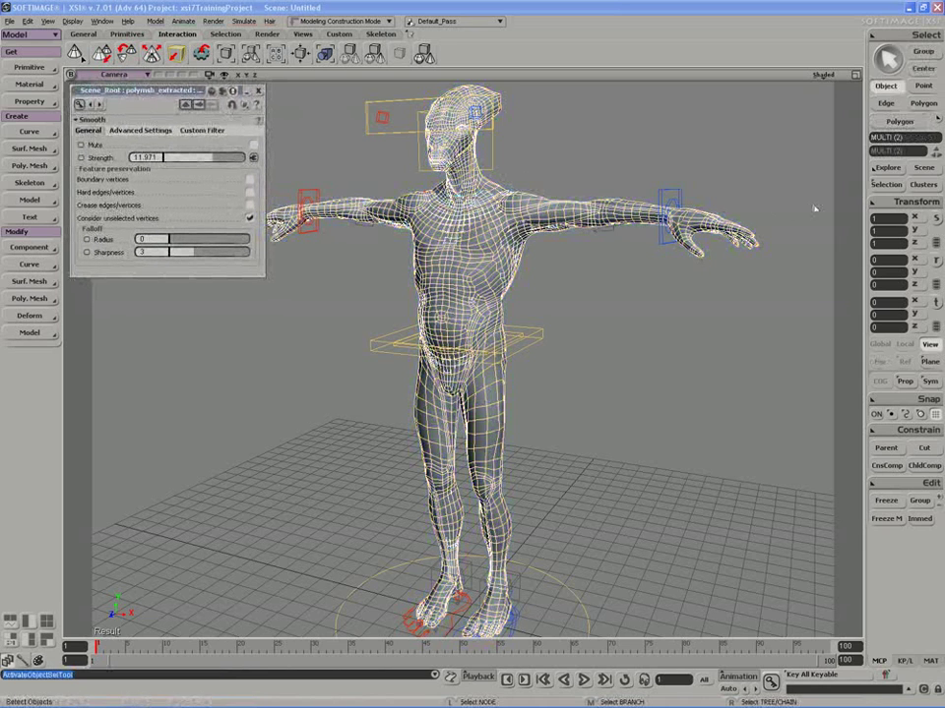
click(891, 185)
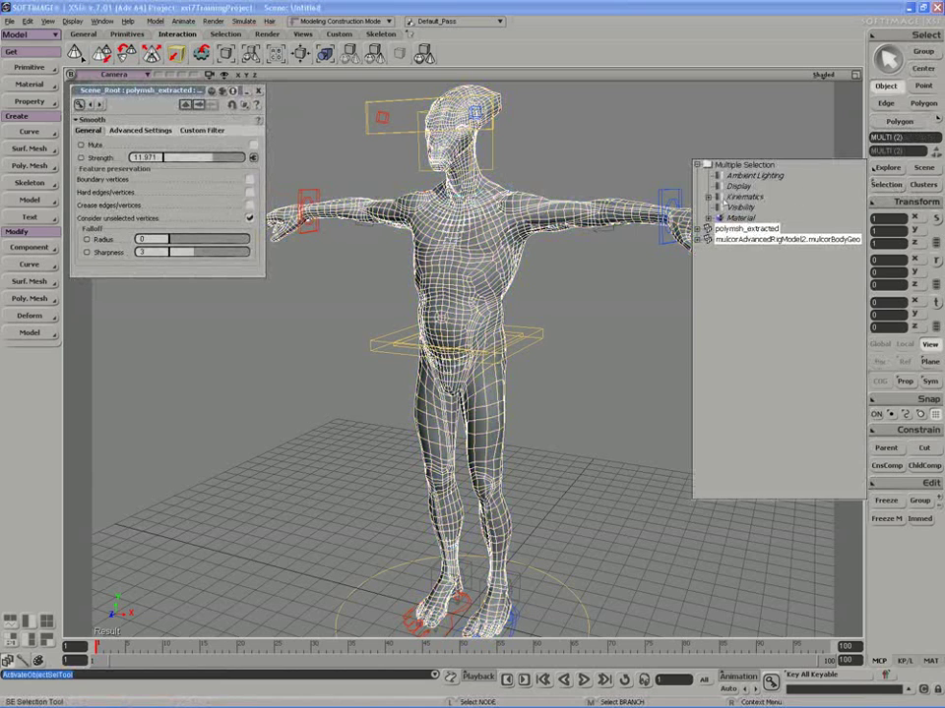
key(8)
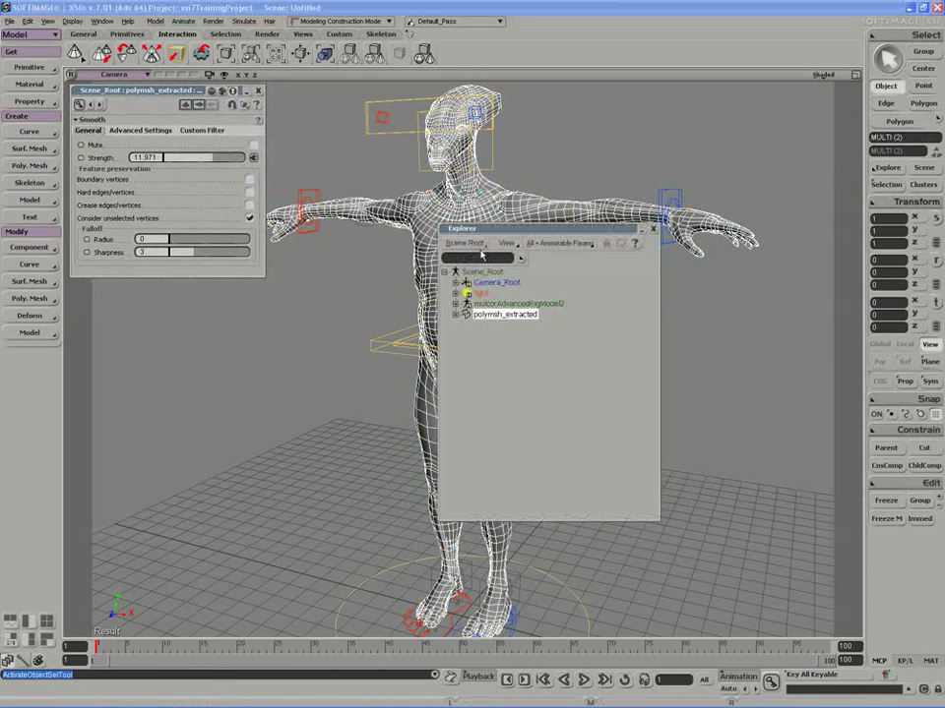
click(497, 315)
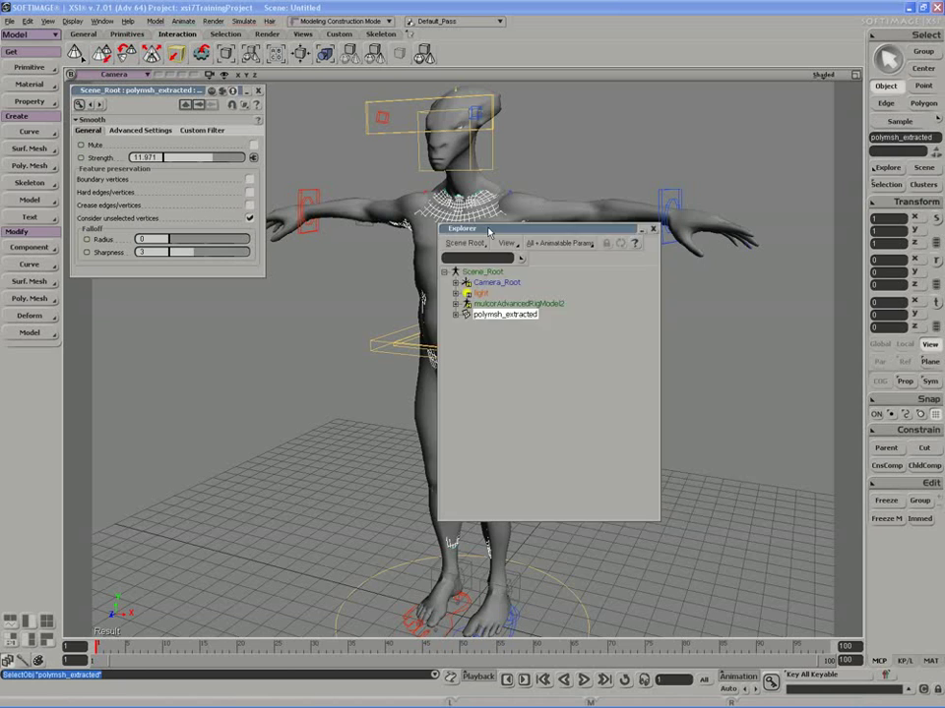
drag(512, 228, 640, 283)
click(886, 185)
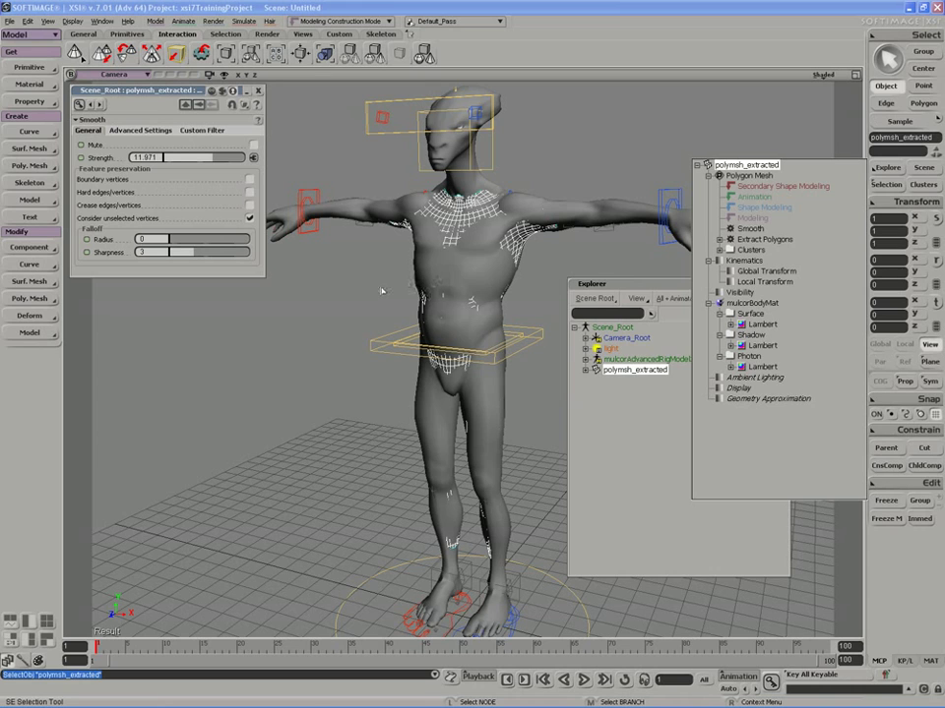
- Apply a Push deformation with amplitude 0.423 to the extracted mesh and set the Smooth strength to 8.613
click(30, 315)
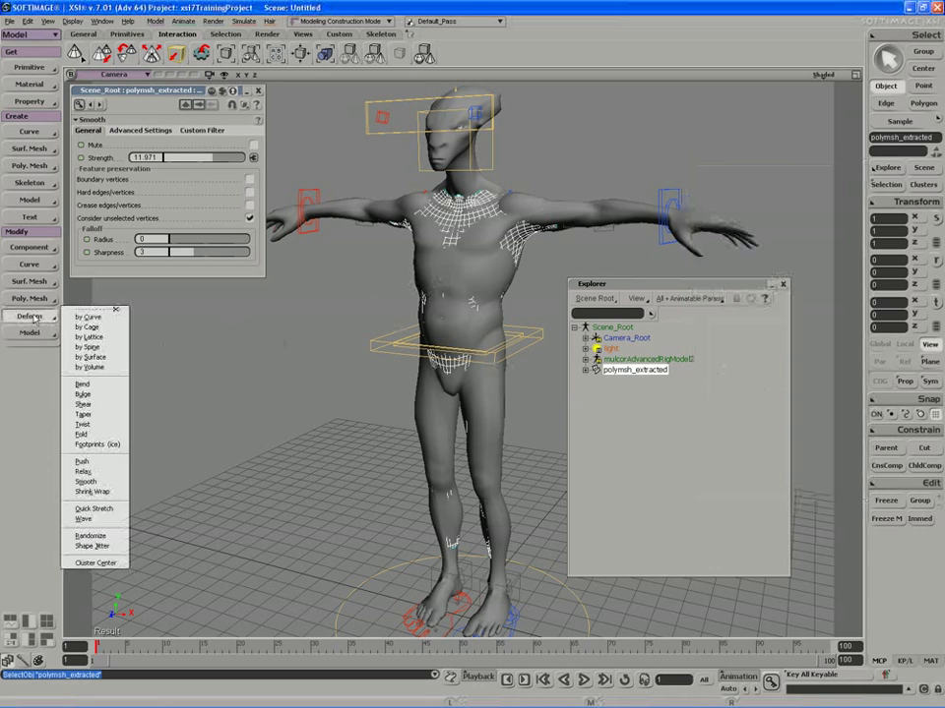
click(92, 466)
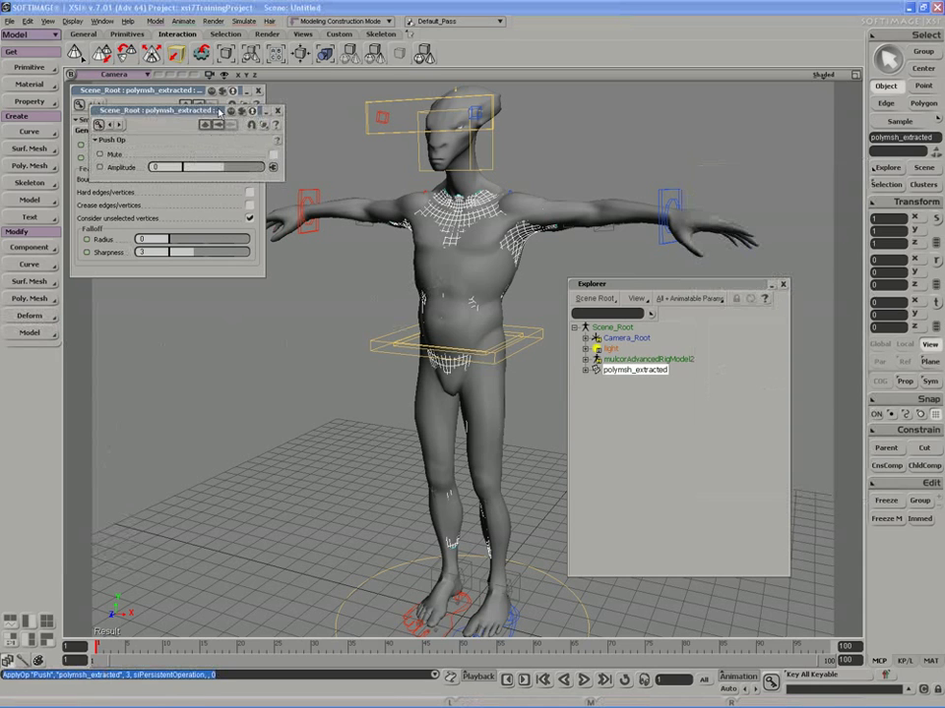
drag(218, 114, 196, 276)
drag(214, 160, 193, 162)
drag(201, 333, 209, 332)
- Check the clothing mesh's fit around the body and set the Push amplitude to 0.139
key(s)
right_drag(339, 333, 410, 287)
middle_drag(411, 286, 322, 281)
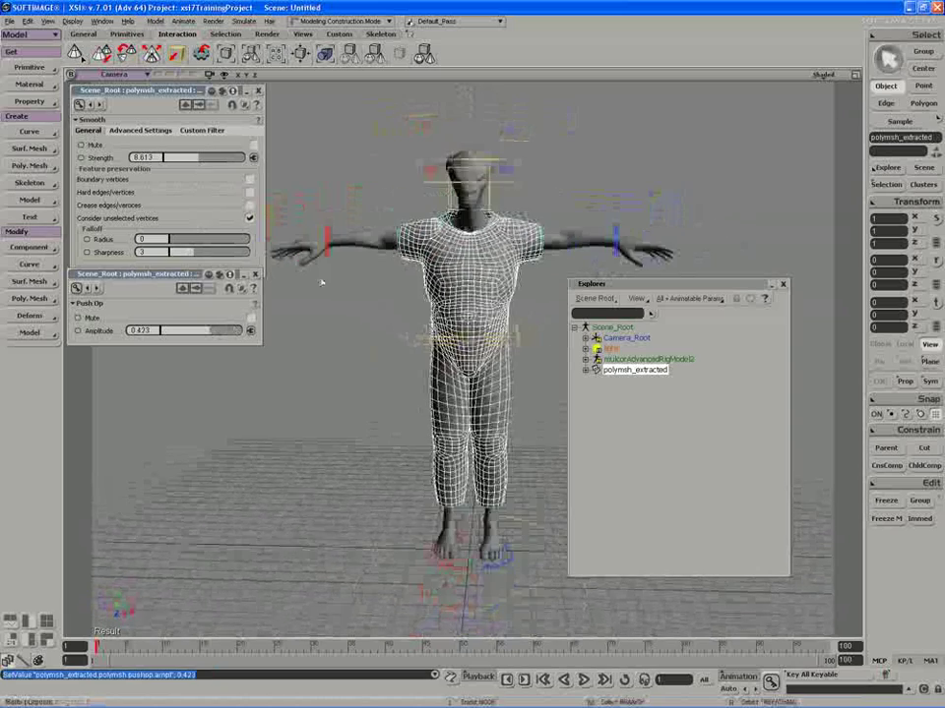
right_drag(322, 280, 360, 299)
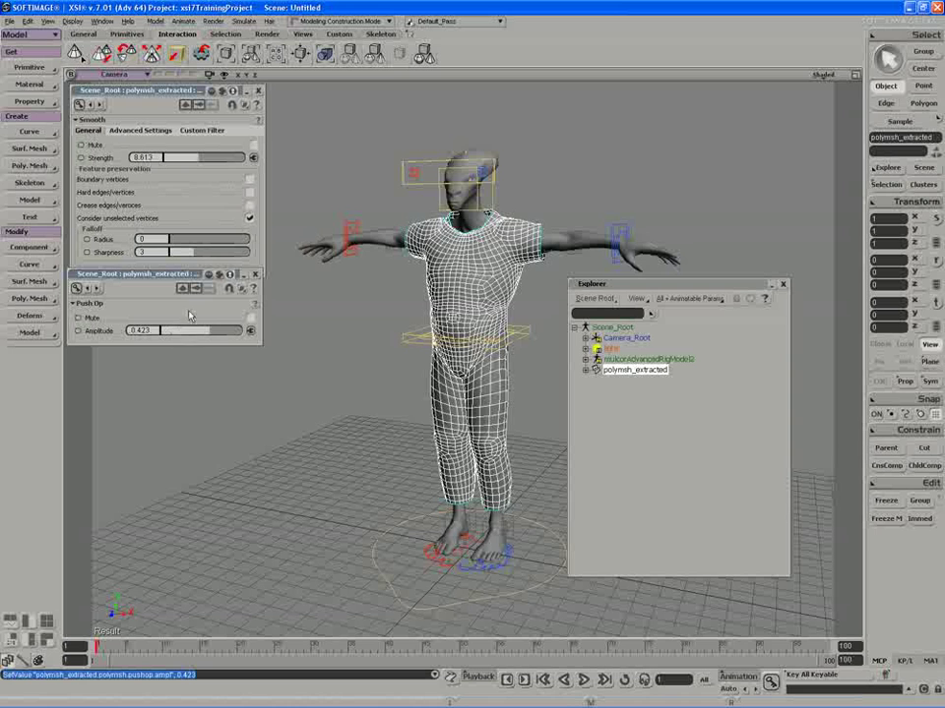
right_drag(313, 329, 277, 299)
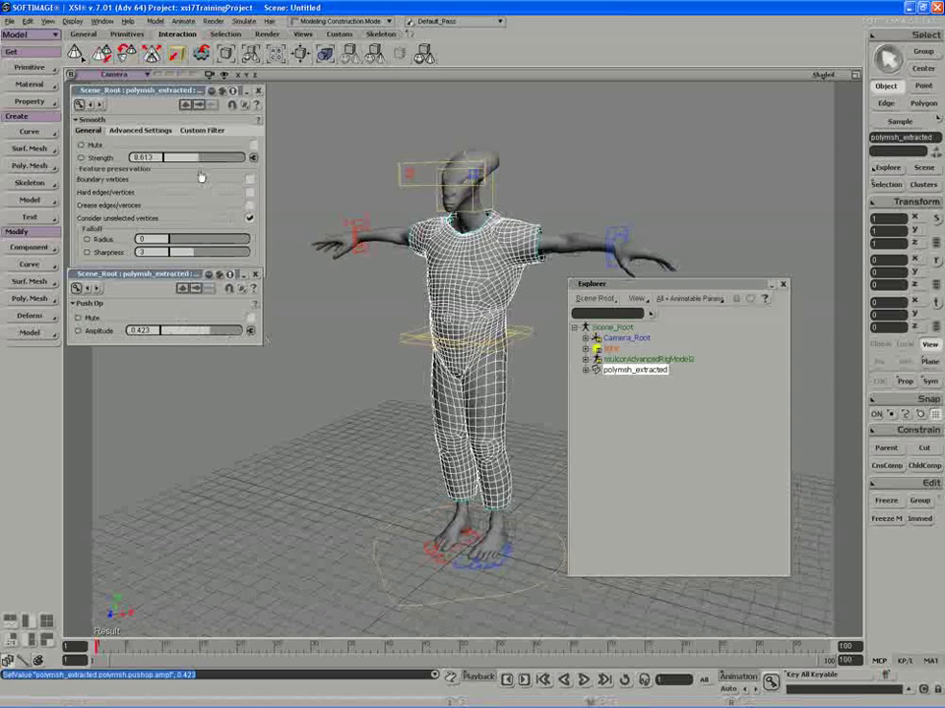
drag(183, 337, 233, 330)
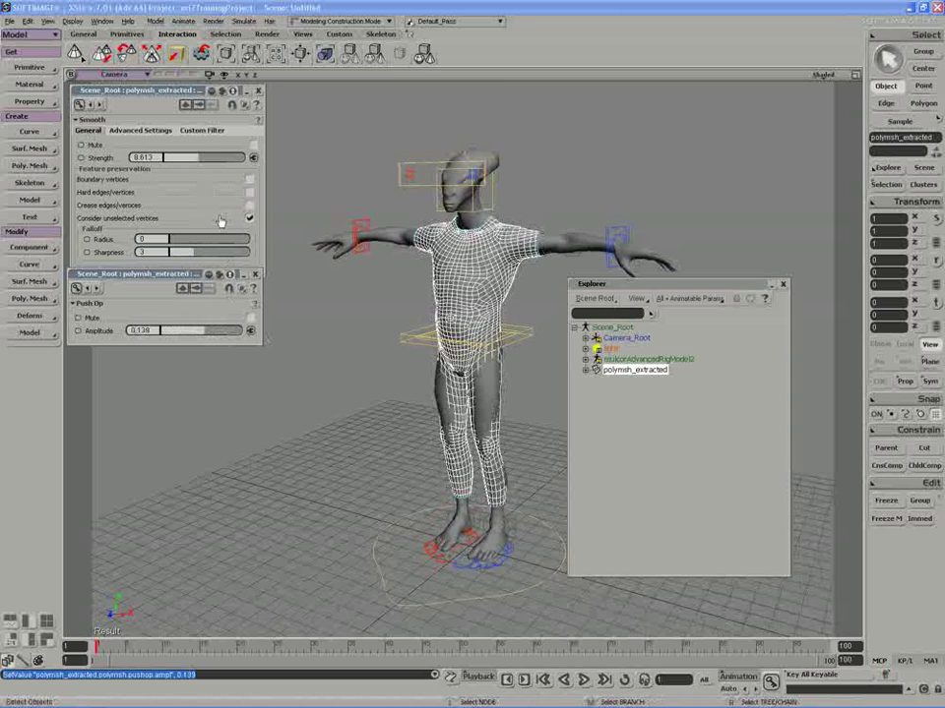
- Set the Smooth strength to 0.584 and the Push amplitude to 0.158, and check the clothing's fit on the body
drag(192, 159, 166, 160)
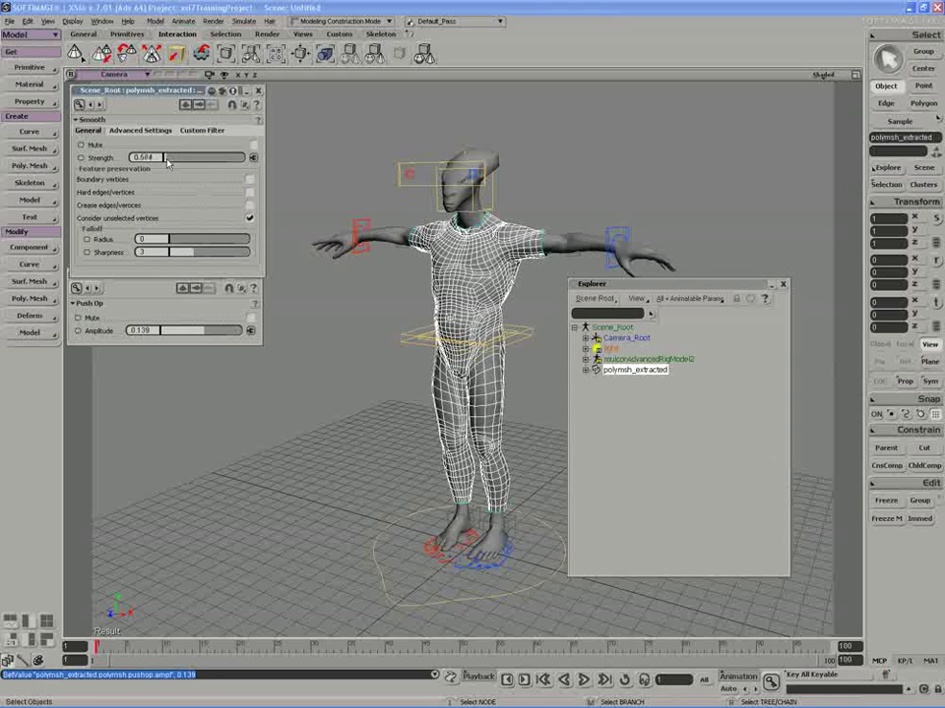
right_drag(423, 291, 404, 291)
scroll(405, 292, up, 2)
mouse_move(202, 332)
mouse_down()
mouse_move(194, 334)
mouse_move(223, 335)
mouse_move(206, 335)
mouse_up()
key(s)
right_drag(327, 327, 395, 291)
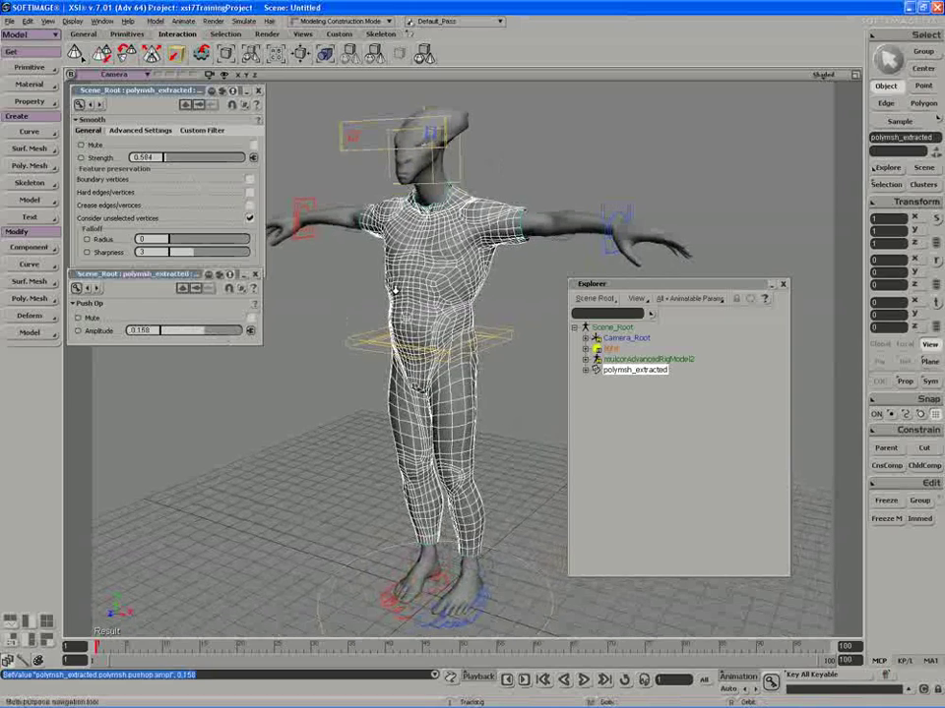
middle_drag(396, 291, 378, 301)
right_drag(378, 302, 461, 191)
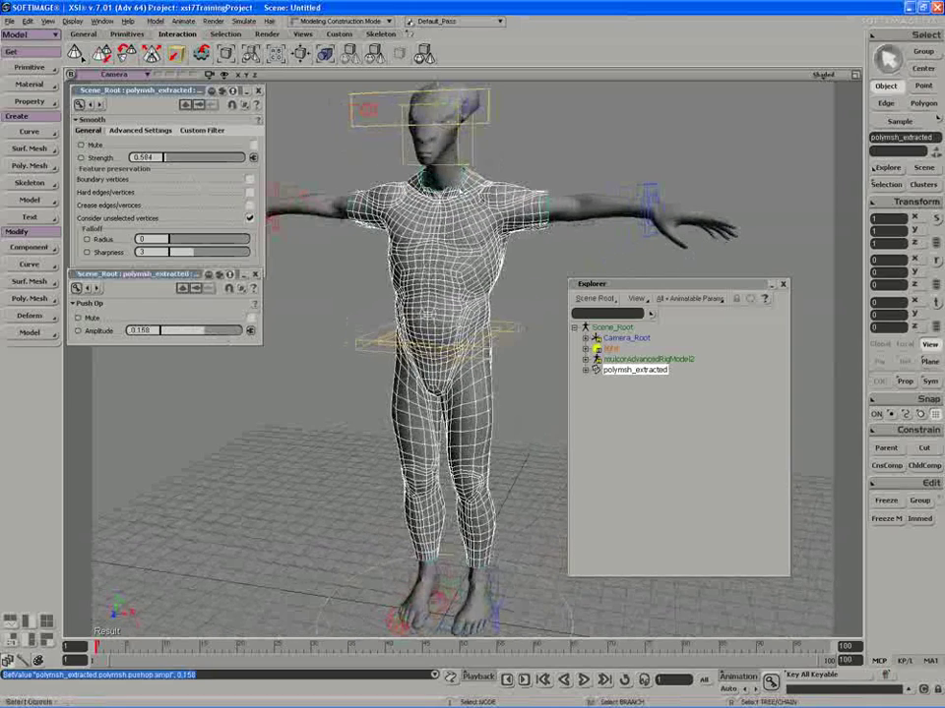
key(s)
right_drag(566, 209, 477, 170)
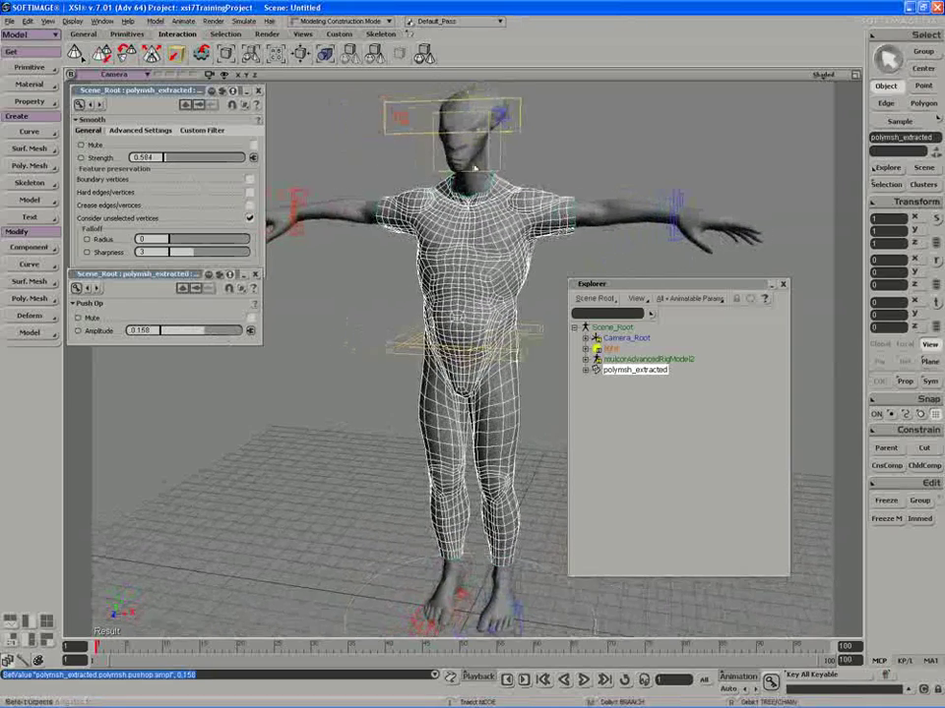
- Set the clothing mesh's Smooth strength to 8.467 and its Push amplitude to 0.228
drag(166, 157, 202, 160)
key(Return)
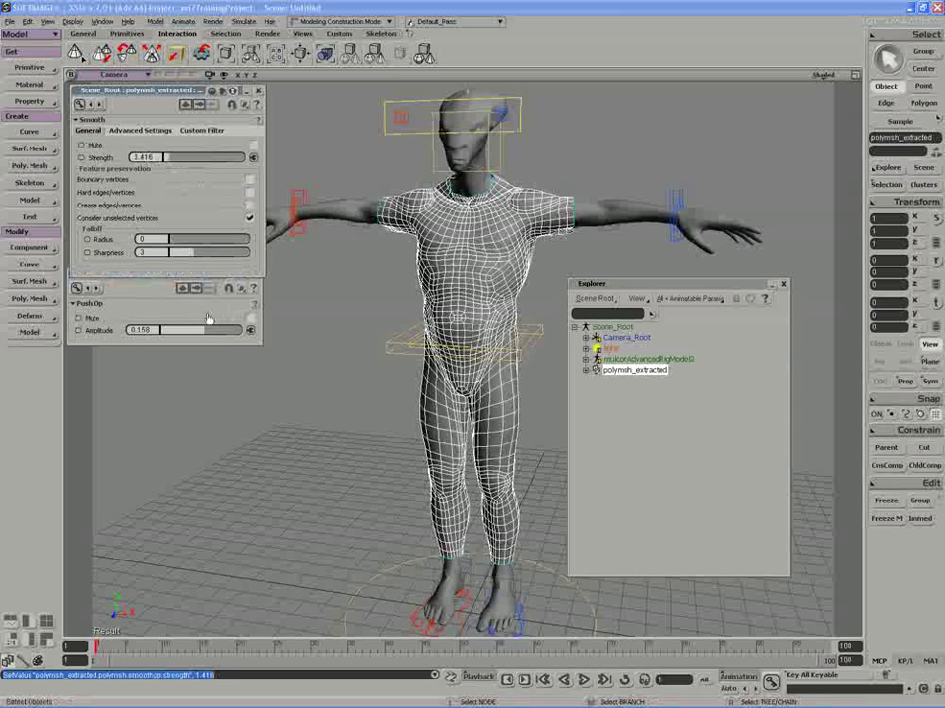
drag(167, 159, 200, 162)
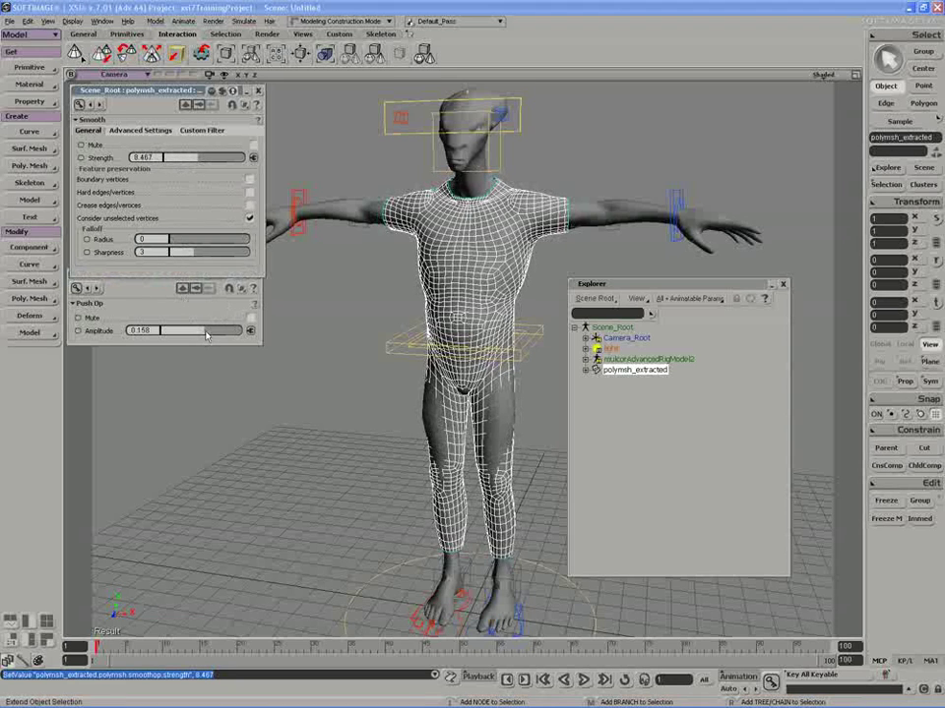
drag(202, 331, 213, 337)
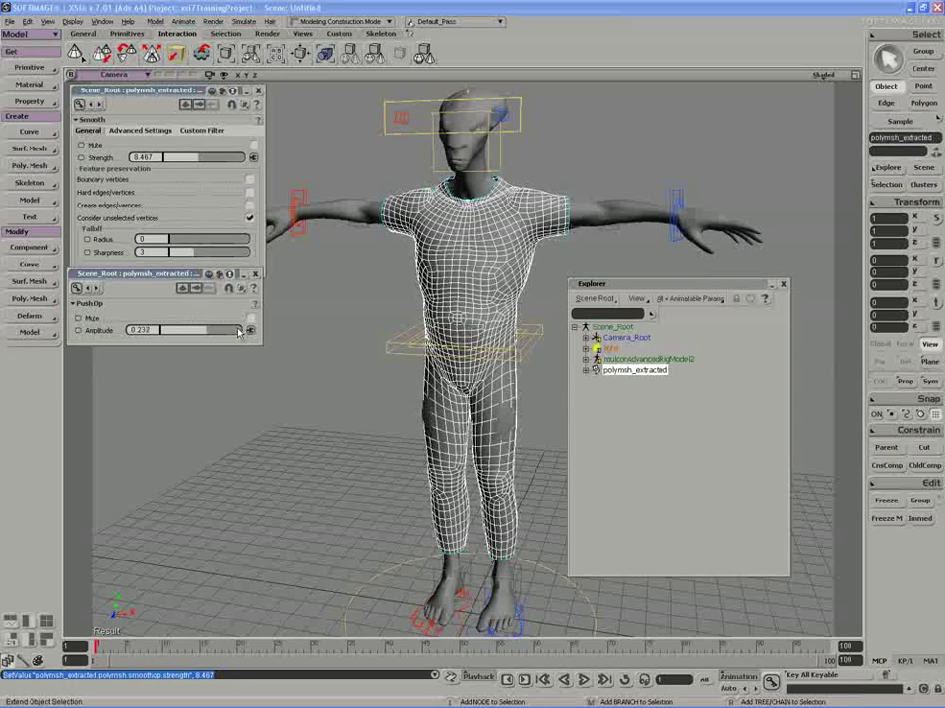
shift+drag(237, 332, 233, 333)
- Check the clothing's fit around the legs from the front and side, and set the Push amplitude to 0.207
right_drag(344, 398, 333, 367)
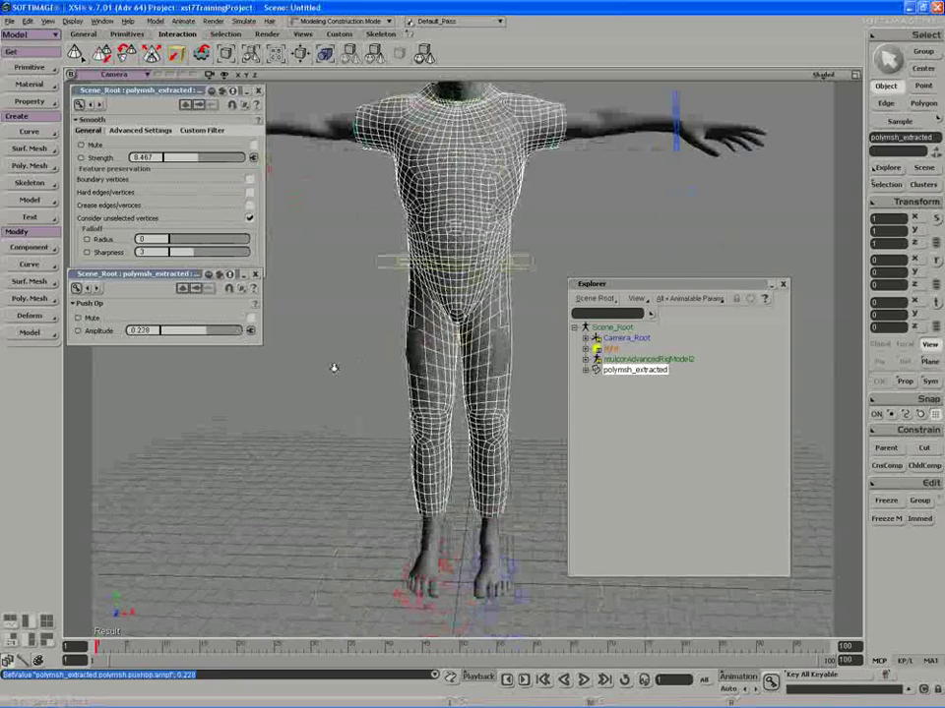
key(s)
right_drag(490, 355, 390, 354)
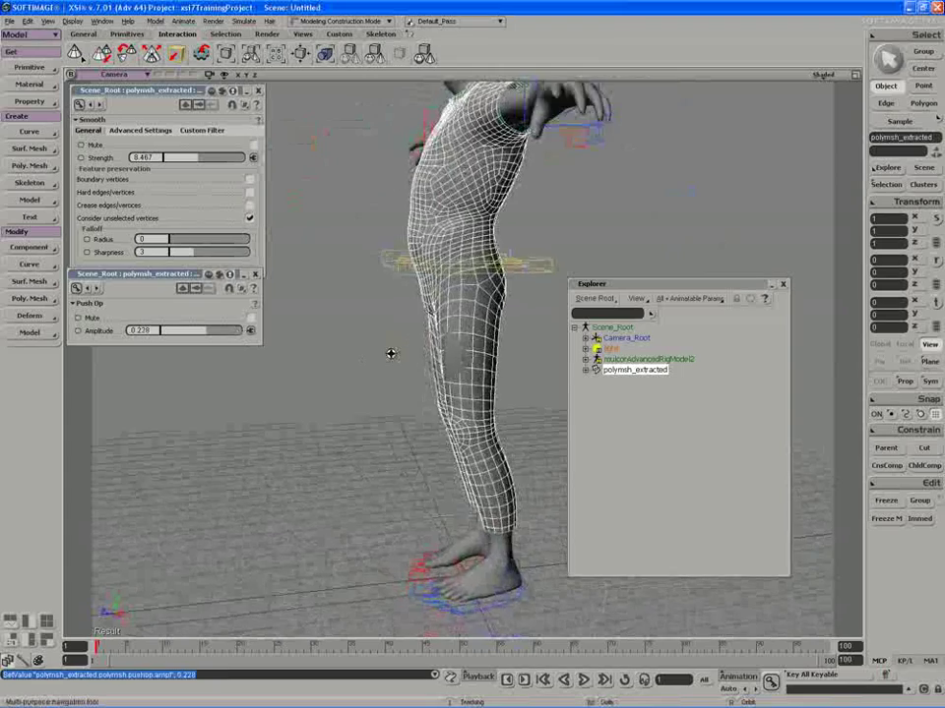
middle_drag(390, 355, 382, 305)
right_drag(381, 305, 424, 296)
middle_drag(423, 297, 386, 255)
right_drag(387, 256, 450, 249)
middle_drag(448, 250, 398, 215)
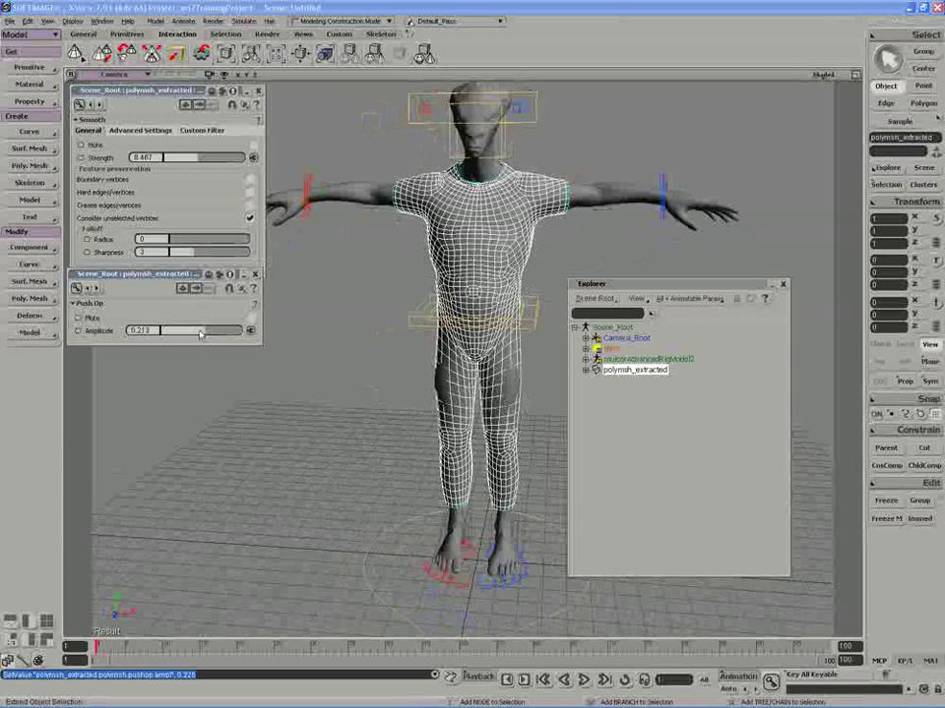
drag(199, 334, 198, 335)
middle_drag(374, 436, 327, 411)
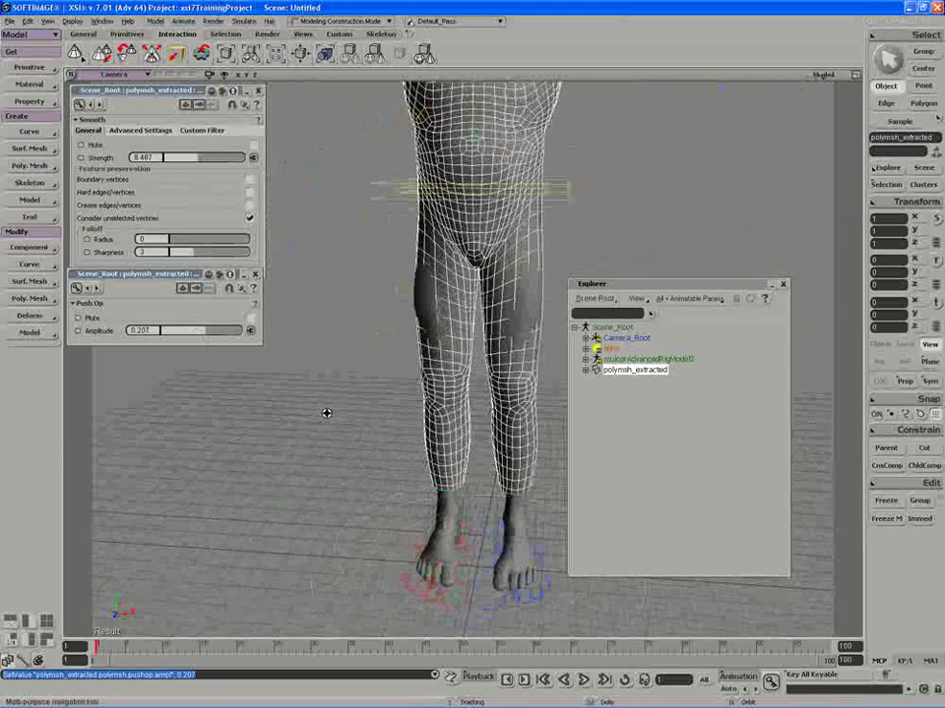
- Freeze the extracted mesh's operator stack and close the Smooth, Push and scene explorer windows
click(888, 502)
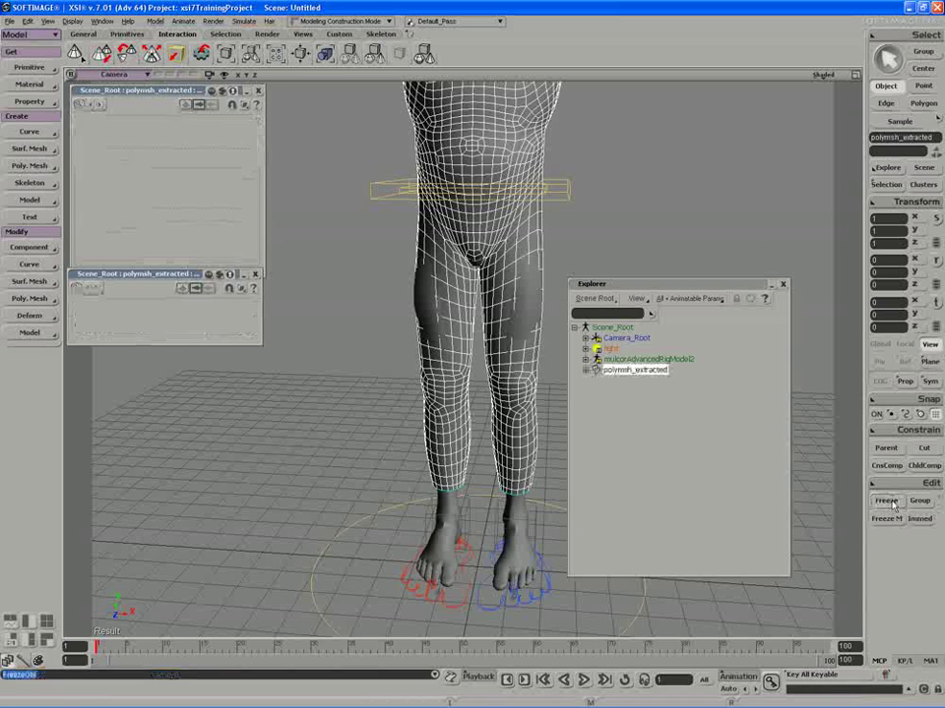
click(256, 91)
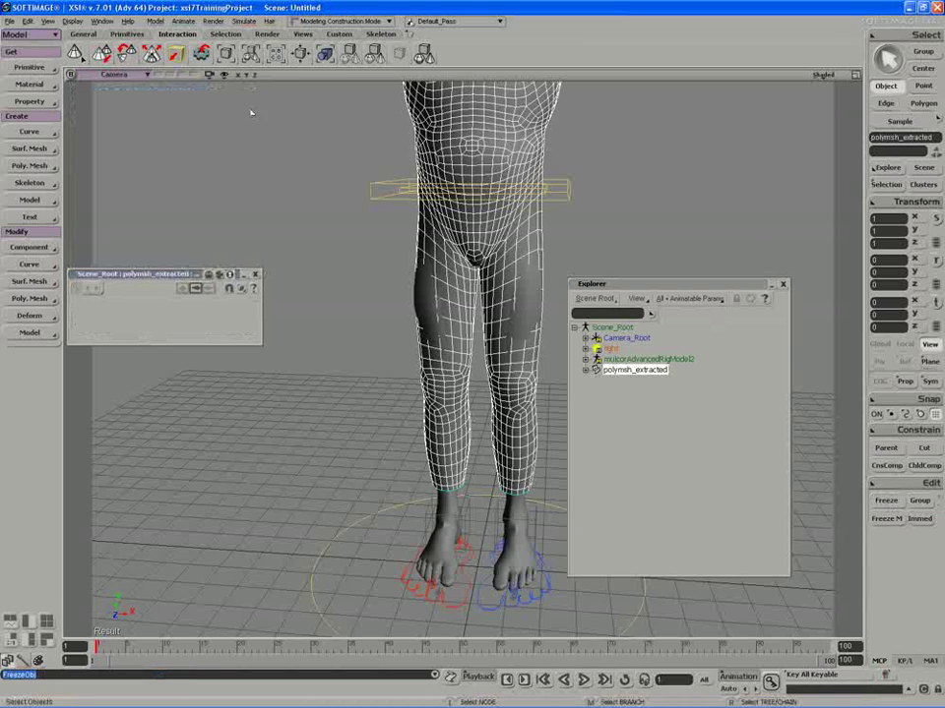
click(255, 274)
click(784, 286)
- Enable proportional modification and tweak the clothing mesh outward at the outer thighs so it covers the body, adjusting the falloff radius
key(s)
right_drag(692, 310, 683, 319)
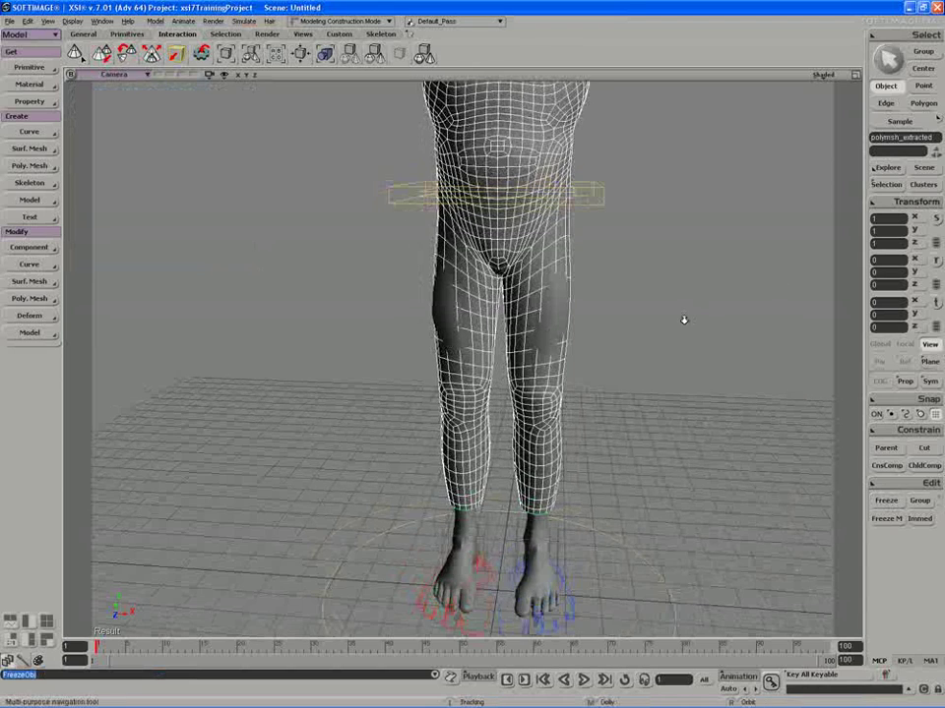
right_drag(521, 329, 534, 322)
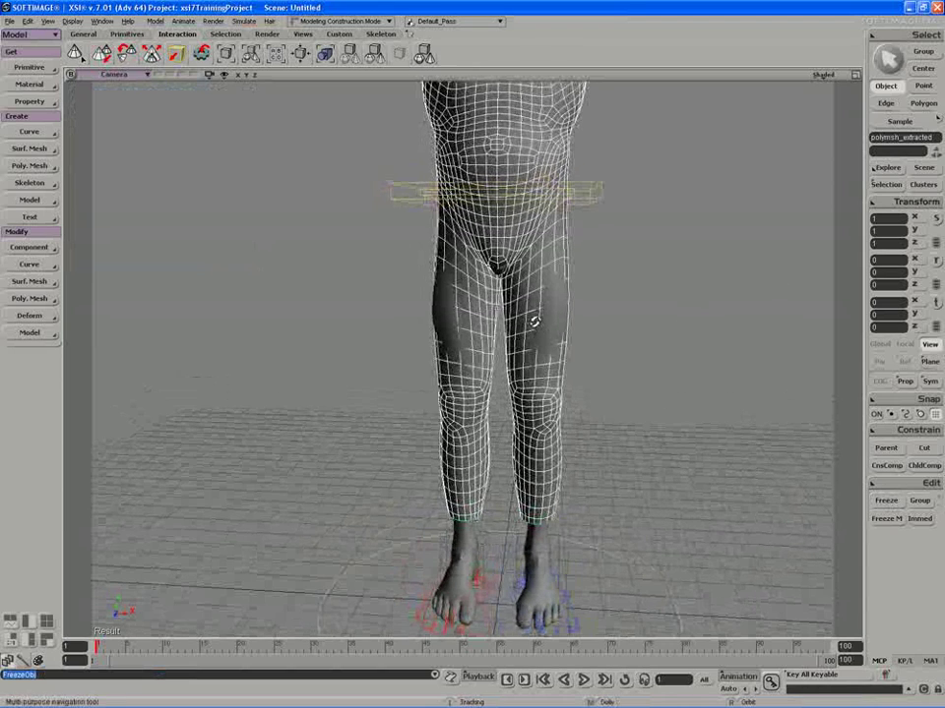
click(904, 382)
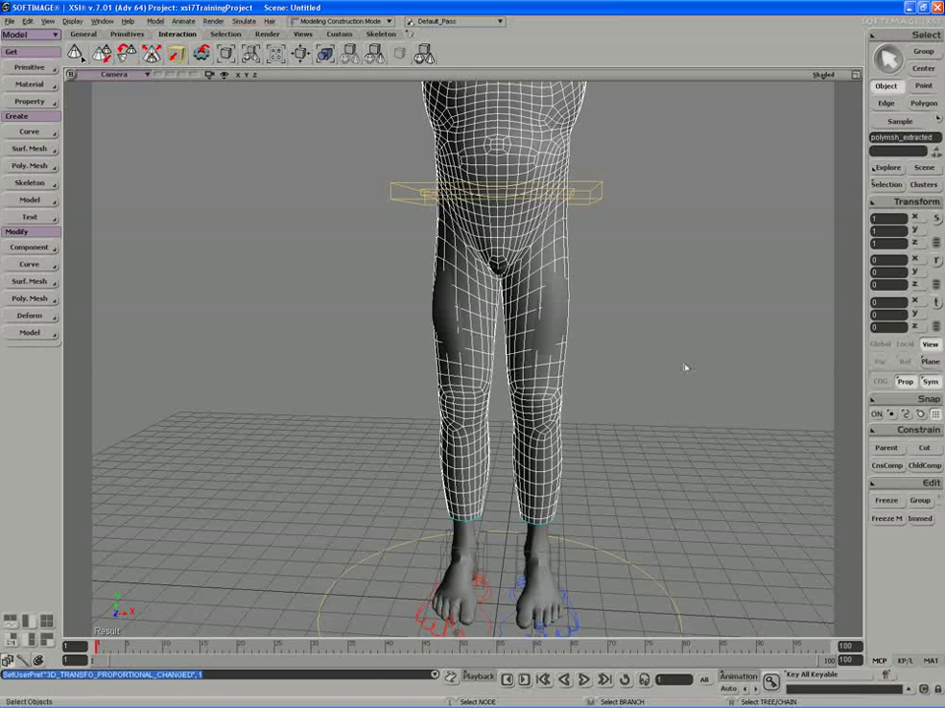
key(m)
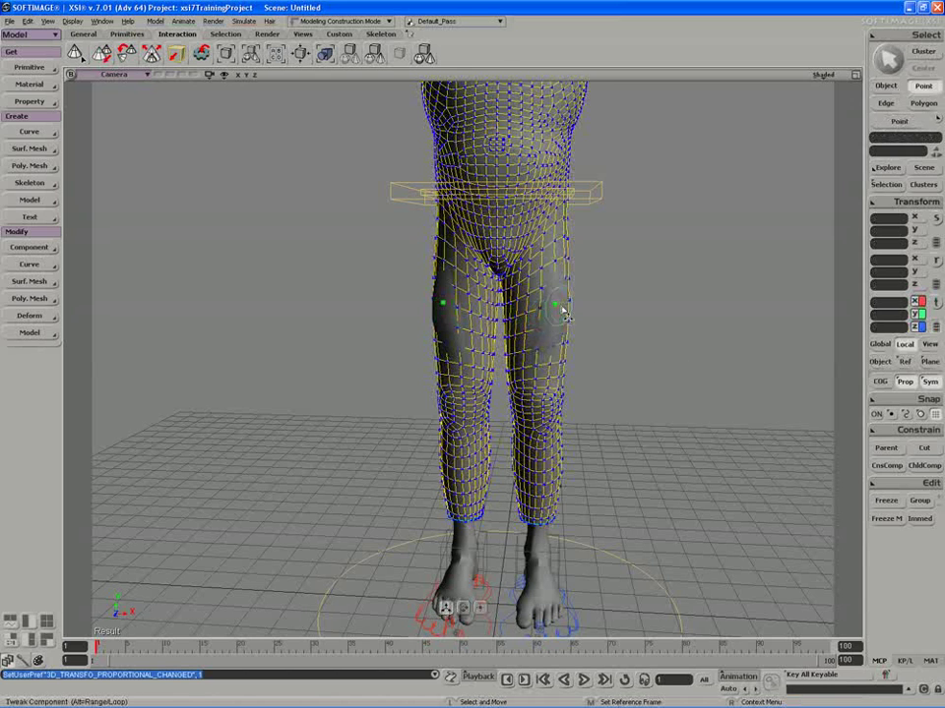
key(r)
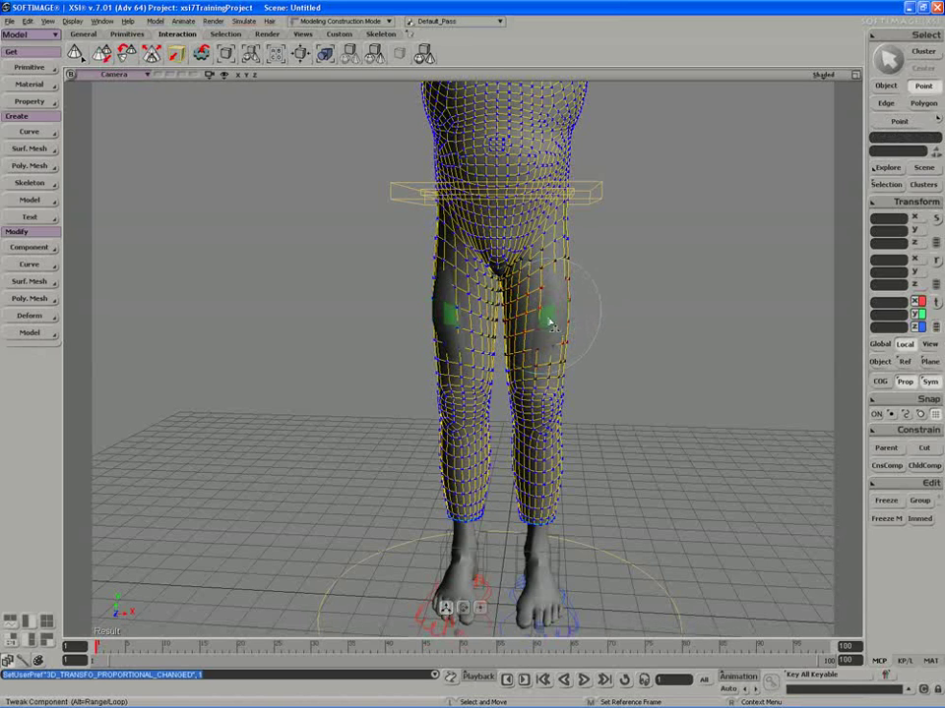
key(e)
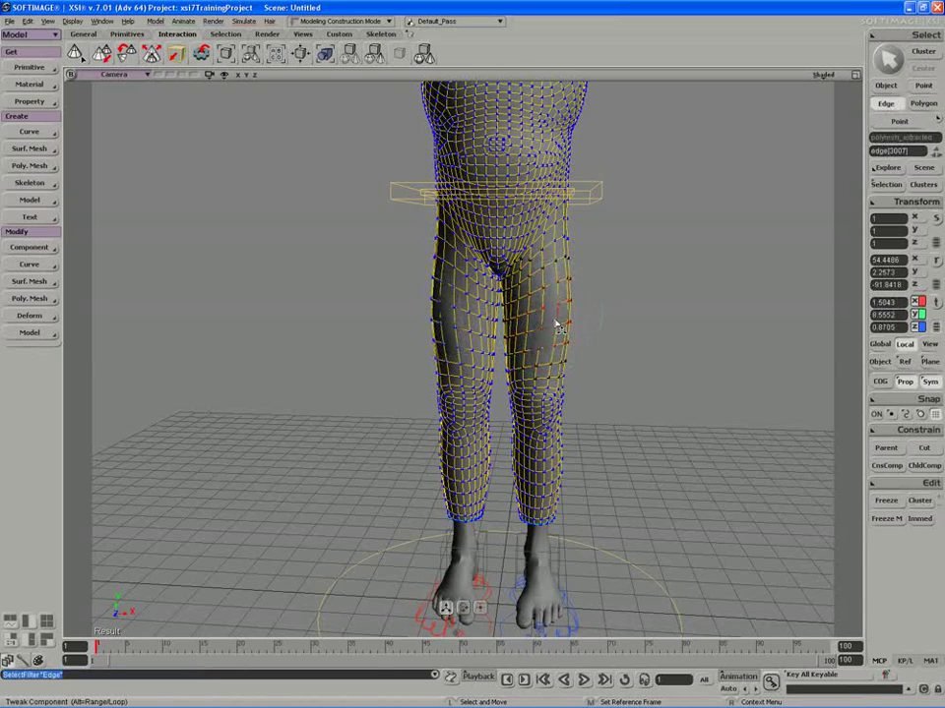
right_drag(556, 324, 480, 332)
key(t)
click(477, 348)
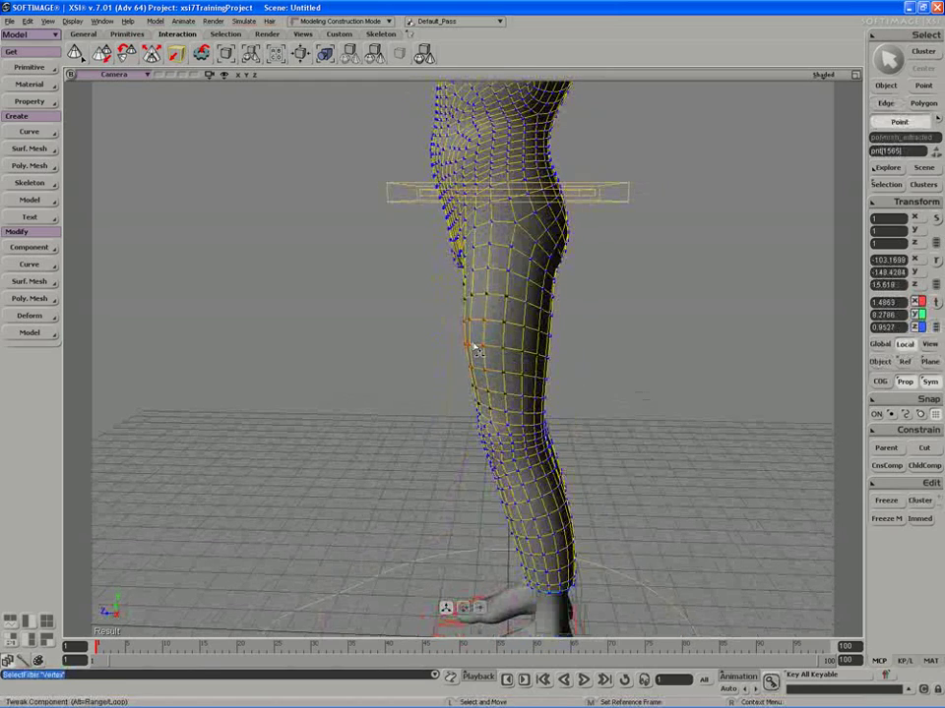
- Tweak the clothing points on the front of the thighs to clear the body underneath
key(s)
right_drag(476, 349, 534, 331)
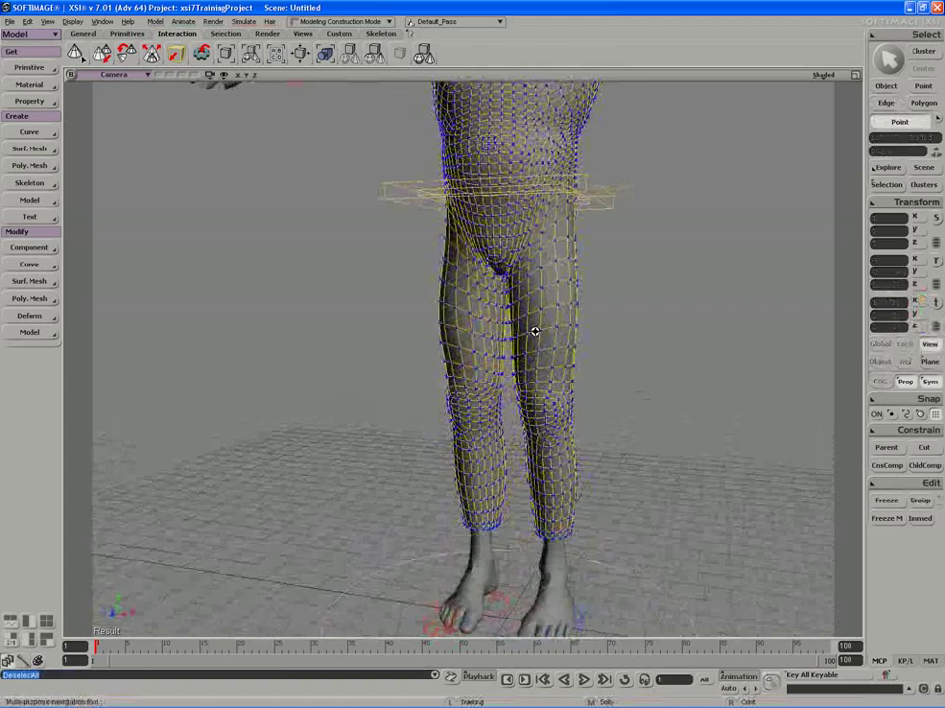
middle_drag(534, 333, 465, 326)
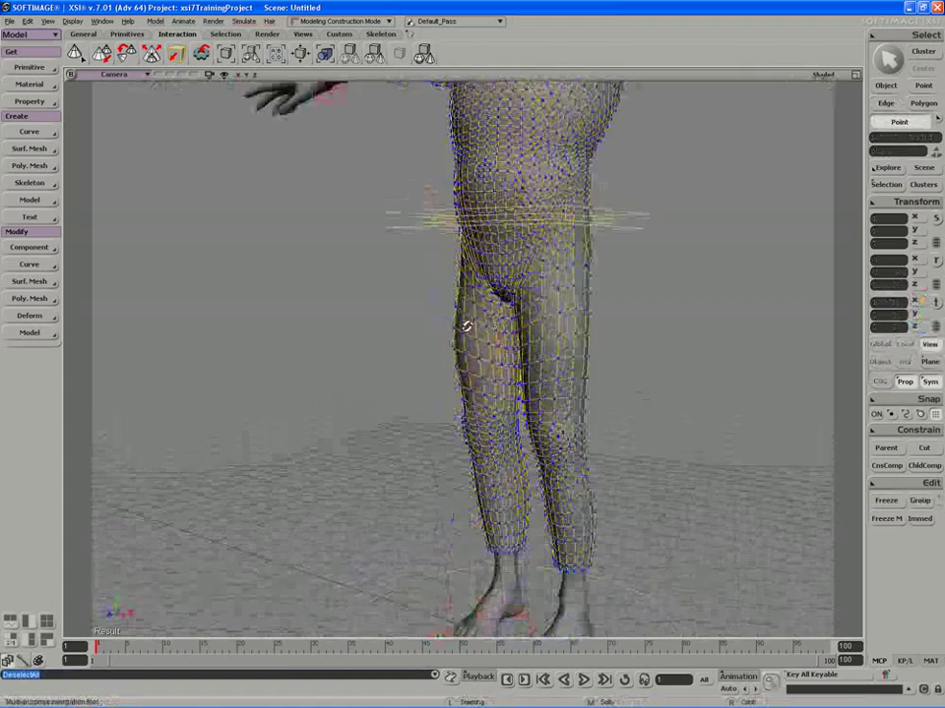
right_drag(466, 325, 465, 326)
key(m)
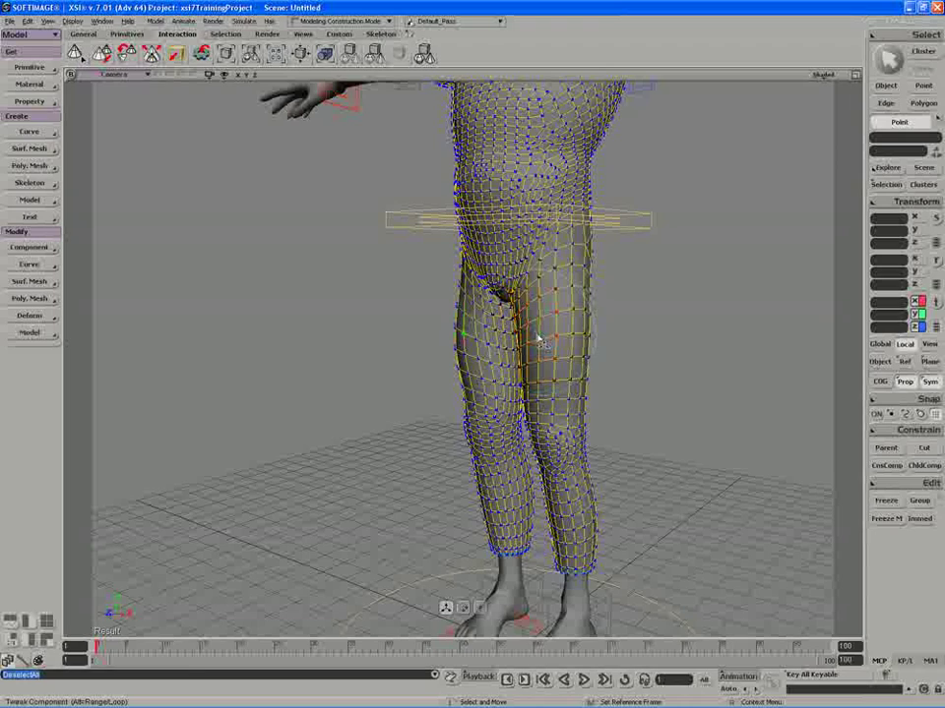
drag(538, 338, 538, 337)
key(s)
right_drag(537, 337, 548, 336)
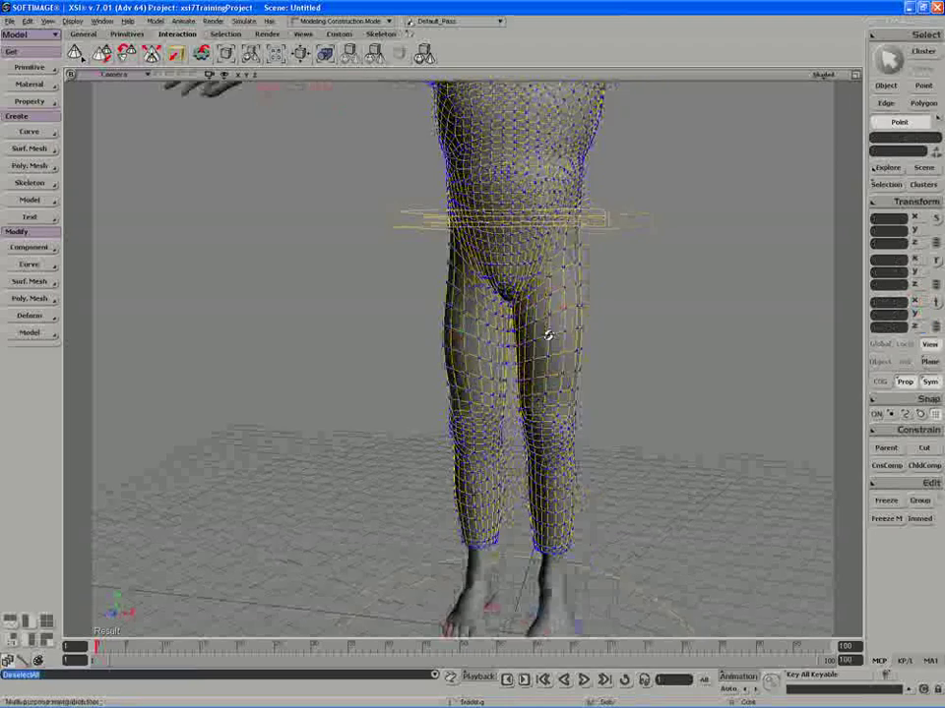
- Return to object selection, freeze the tweaked clothing mesh and turn off proportional modification
middle_drag(548, 335, 540, 370)
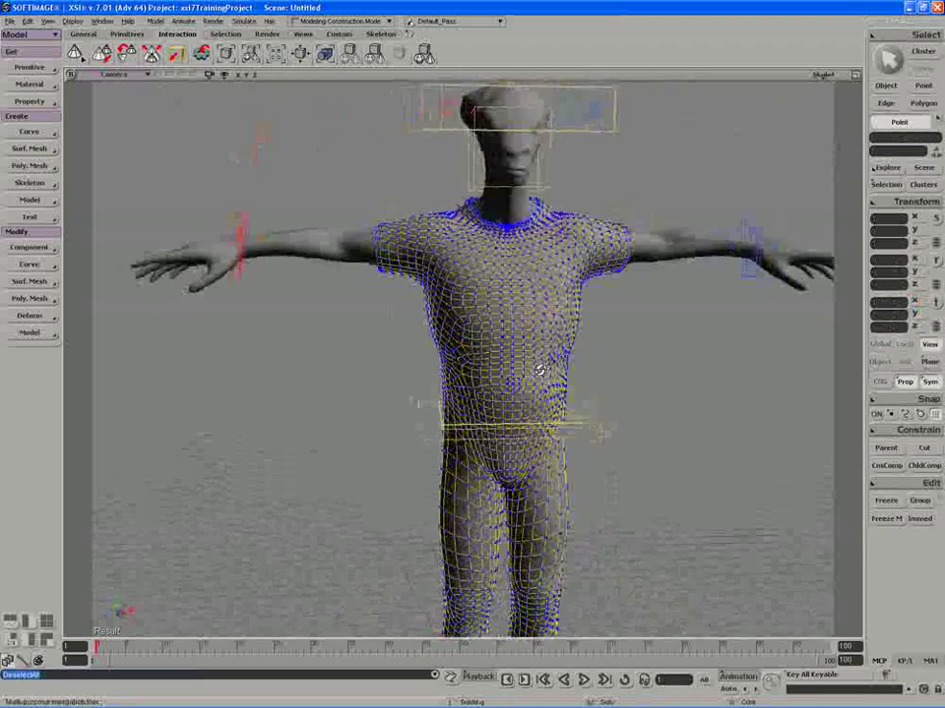
right_drag(540, 370, 521, 371)
key(space)
key(s)
middle_drag(595, 403, 681, 333)
drag(681, 334, 660, 332)
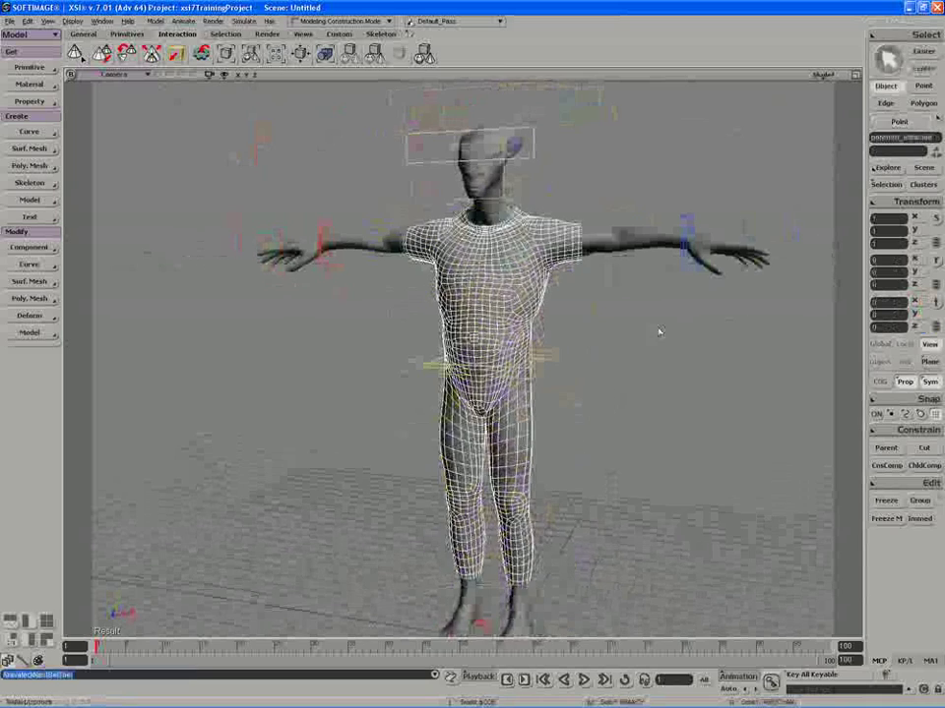
click(883, 502)
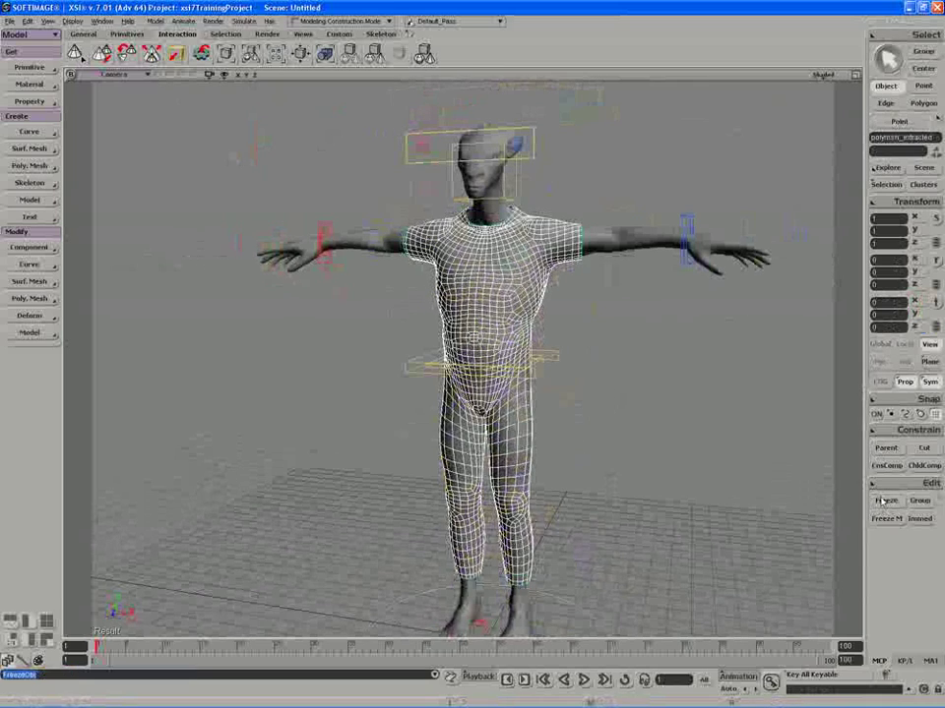
click(907, 384)
- Rename the polymsh_extracted object to clothingGeo in the scene explorer
key(s)
right_drag(637, 379, 622, 382)
drag(622, 382, 626, 364)
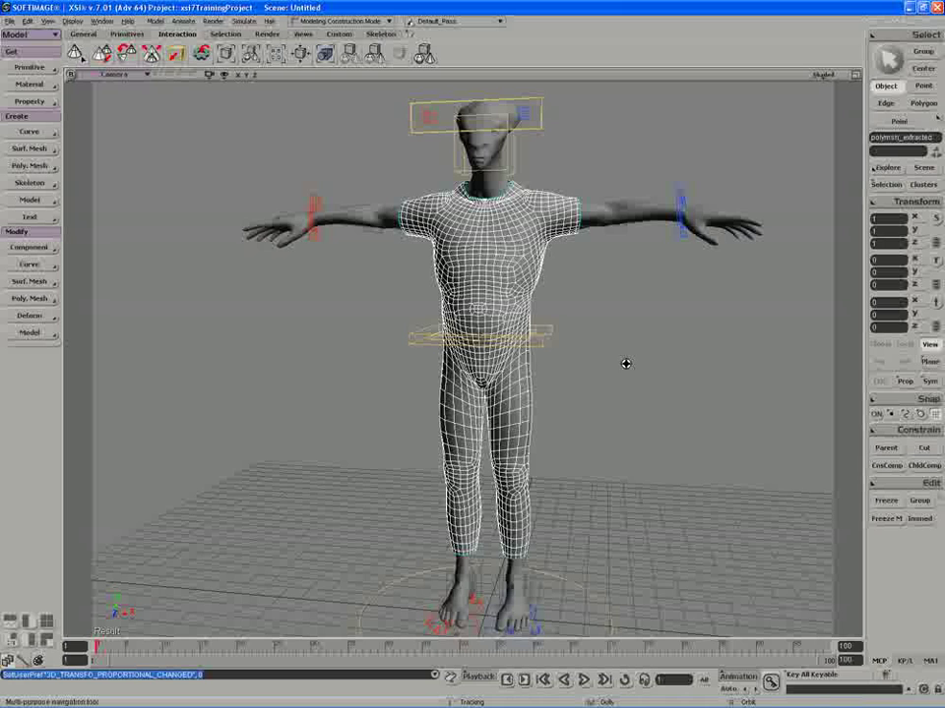
right_drag(621, 359, 614, 361)
key(8)
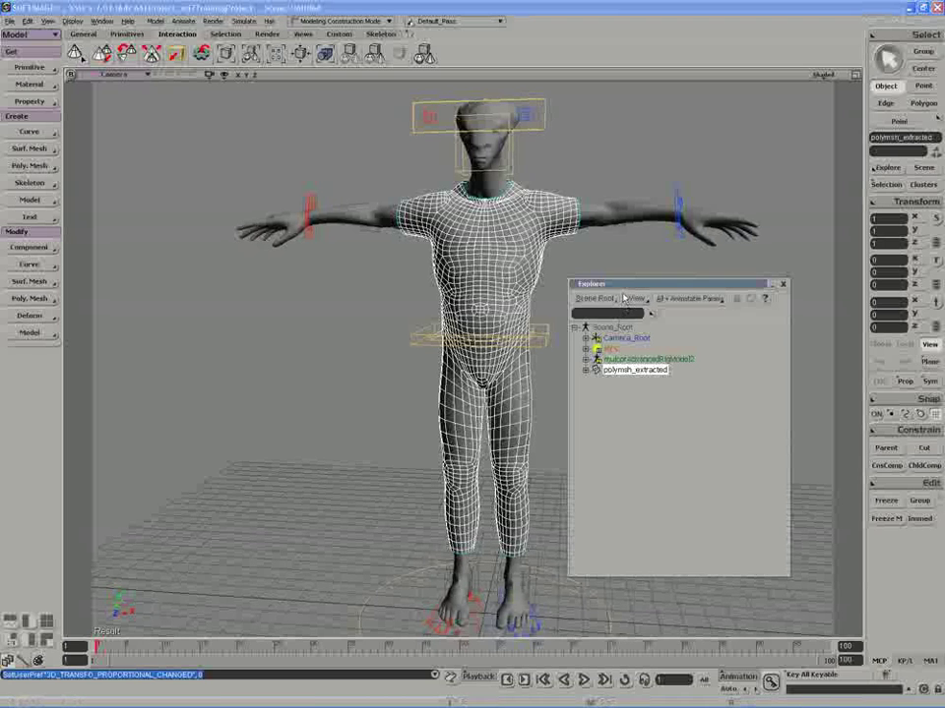
drag(625, 284, 632, 271)
double_click(641, 357)
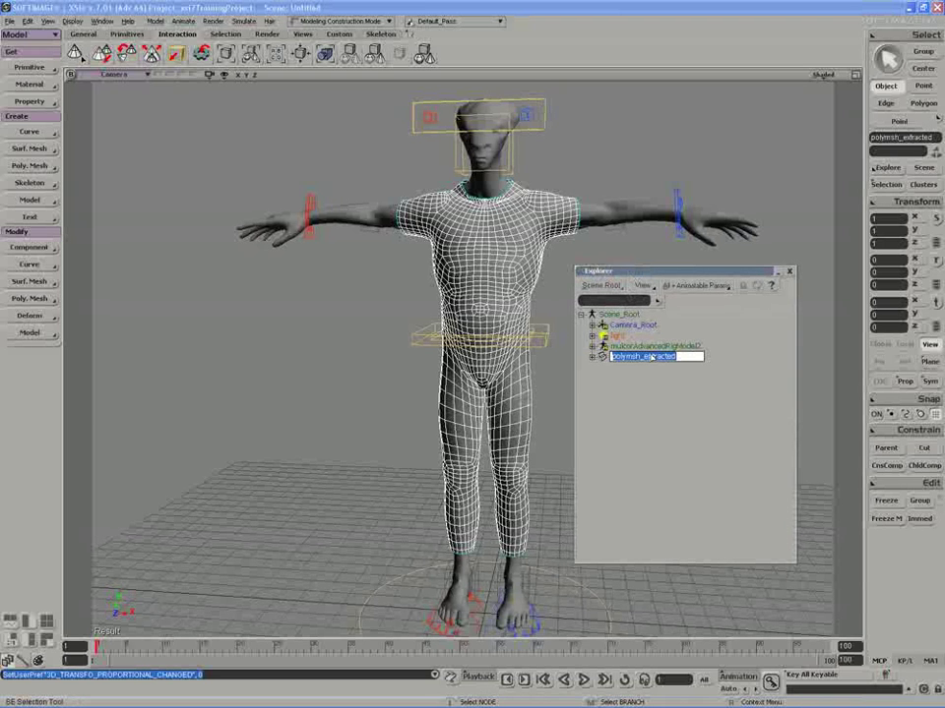
text(clothing)
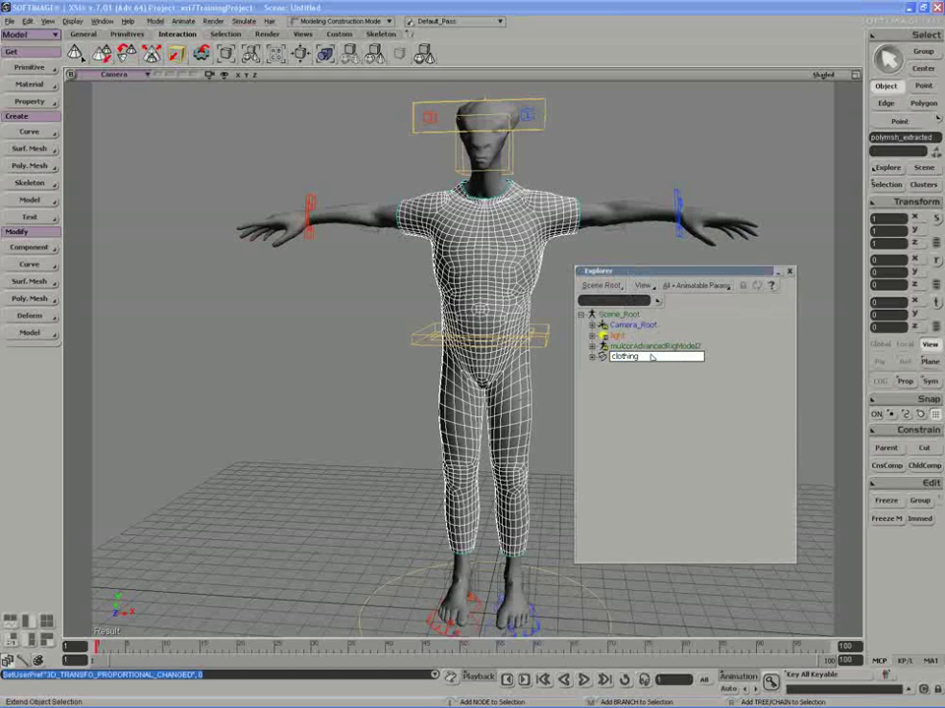
text(Geo)
key(Return)
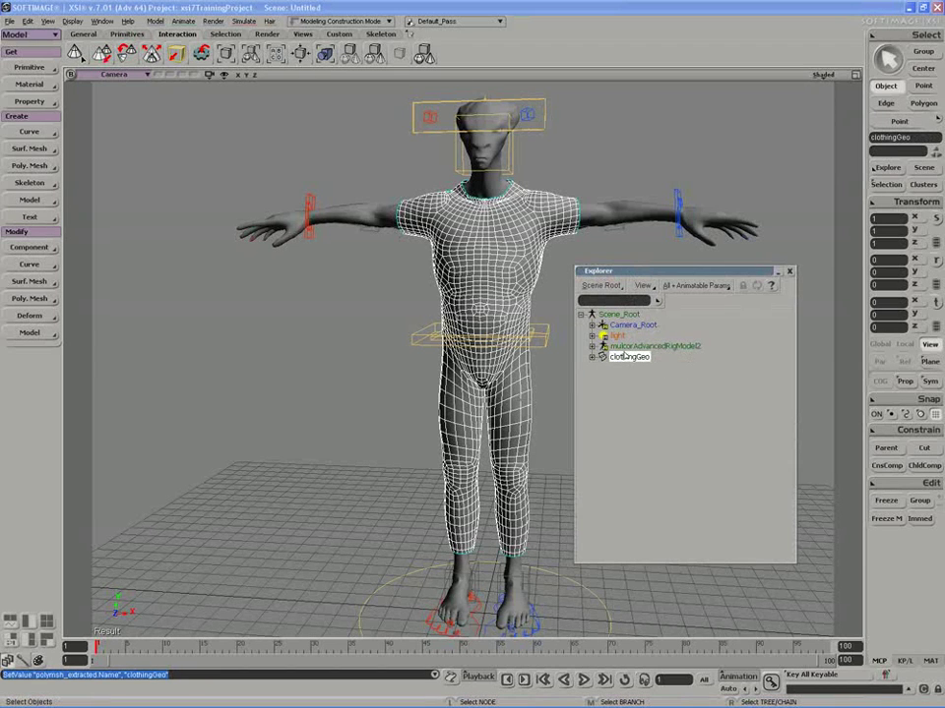
- Move clothingGeo into the mulcorAdvancedRigModel2 model and add it to geoGroup
drag(630, 357, 607, 348)
click(593, 346)
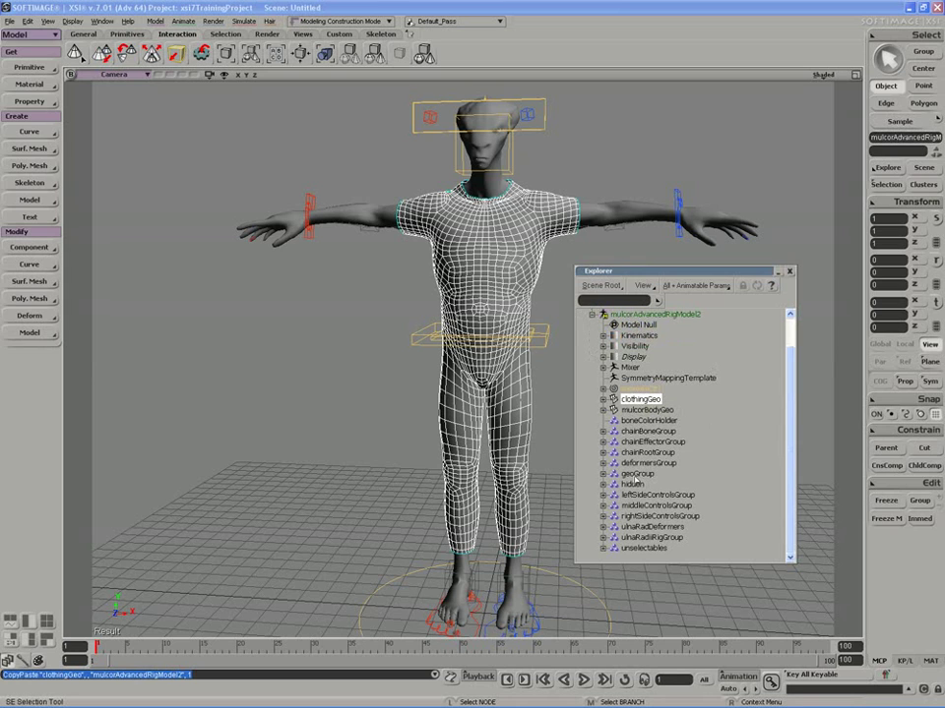
drag(639, 399, 627, 473)
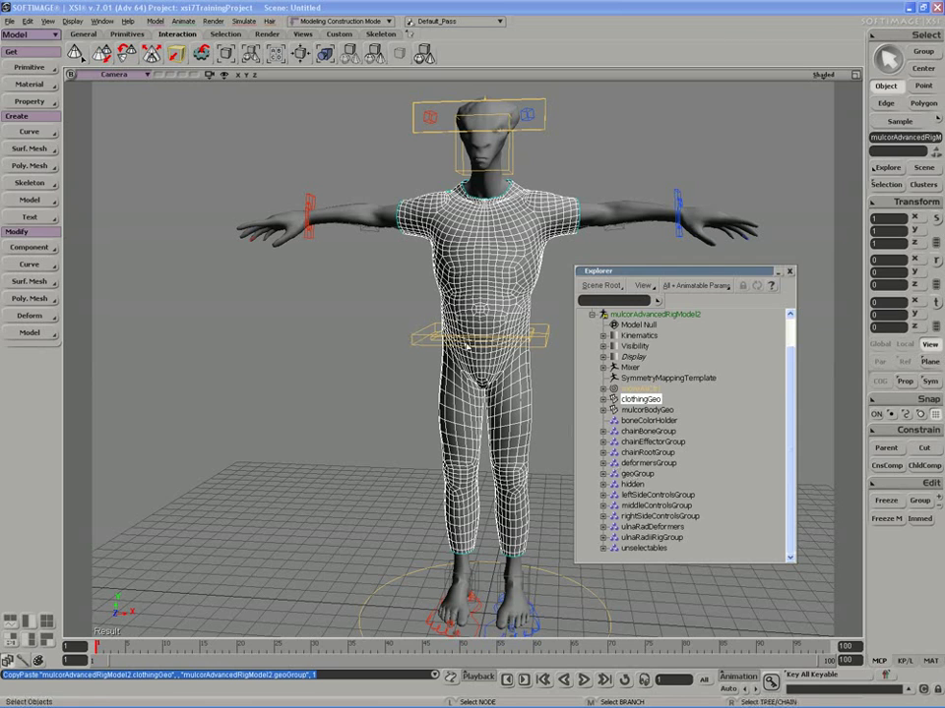
- Select geoGroup to check its members, clear the selection and examine the clothed character in shaded view
key(s)
mouse_move(370, 283)
right_down()
mouse_move(354, 280)
mouse_move(360, 292)
right_up()
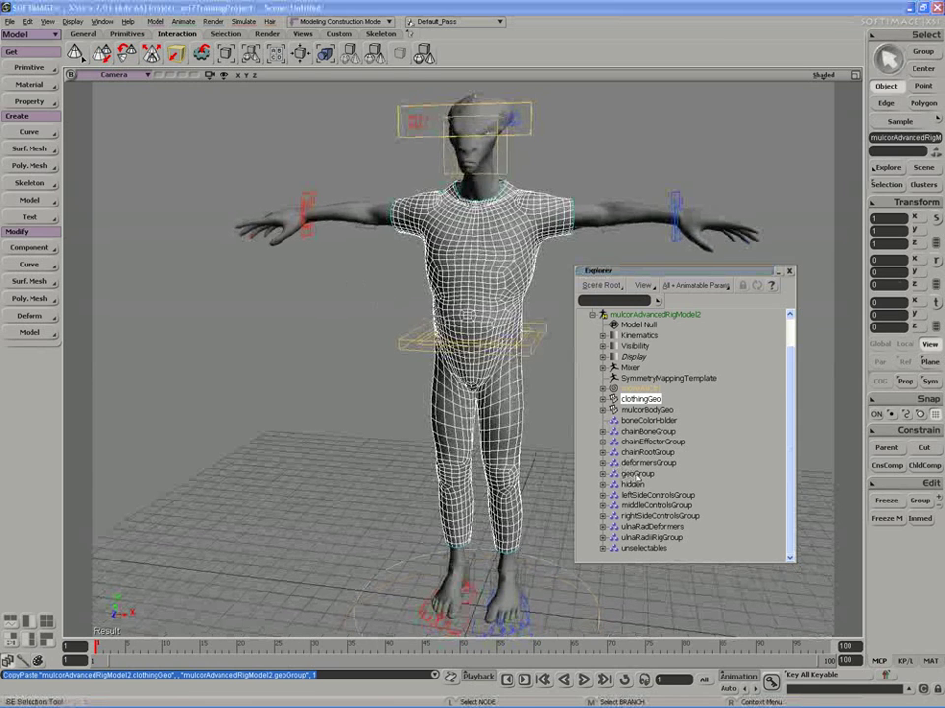
click(637, 473)
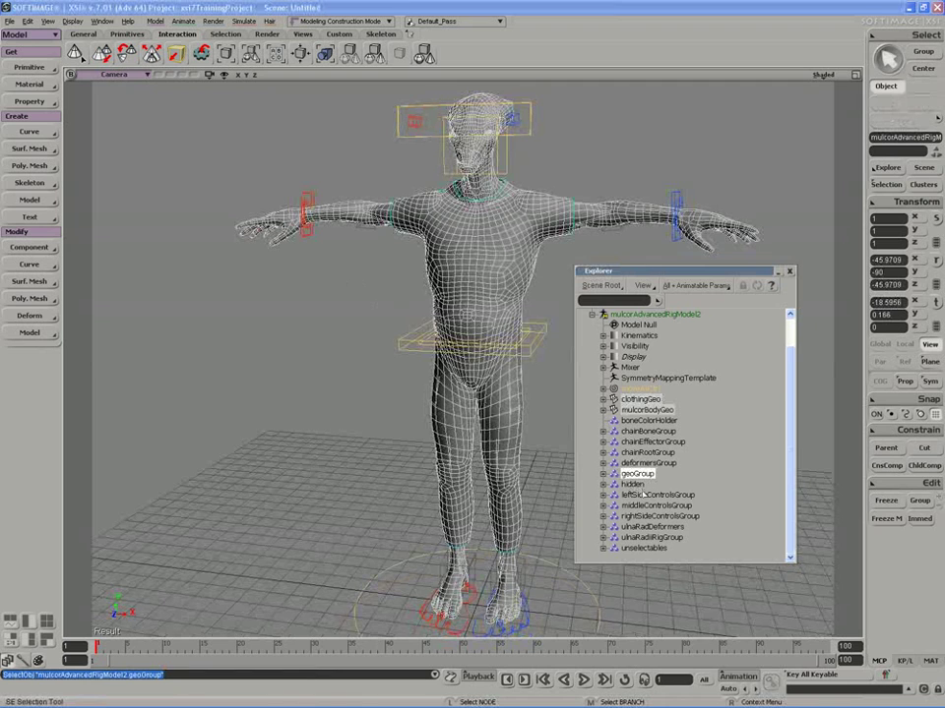
click(386, 430)
key(s)
mouse_move(387, 433)
right_down()
mouse_move(413, 419)
mouse_move(382, 408)
right_up()
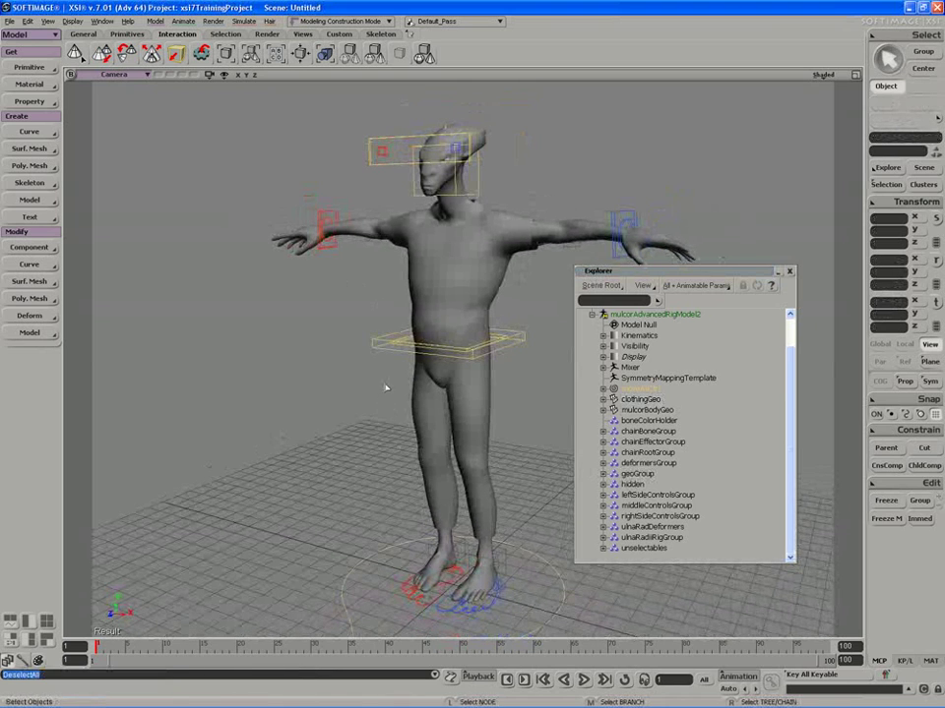
key(s)
drag(403, 390, 394, 388)
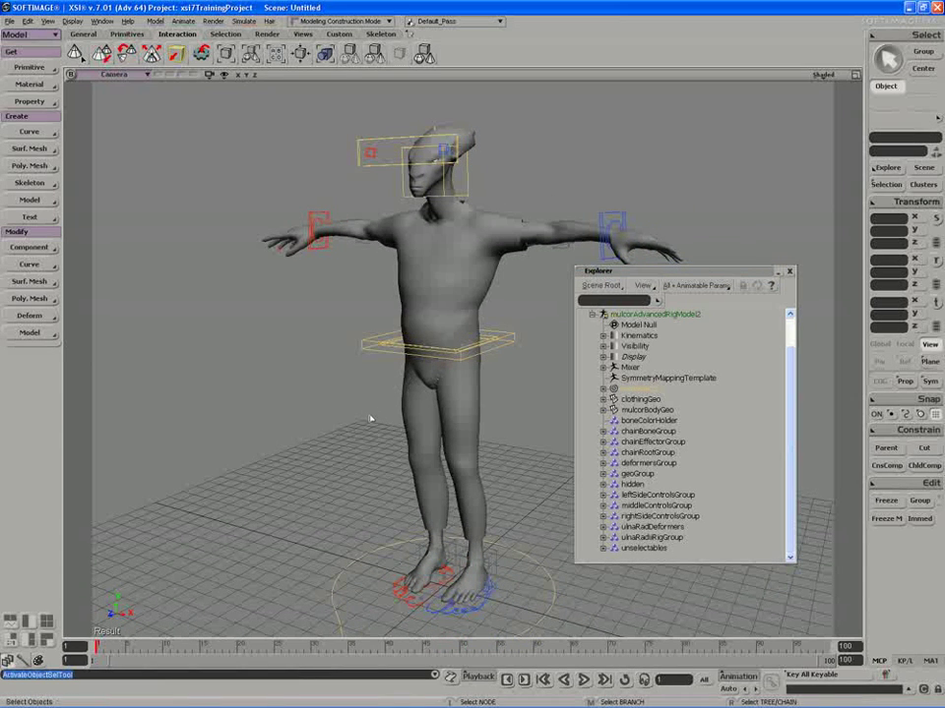